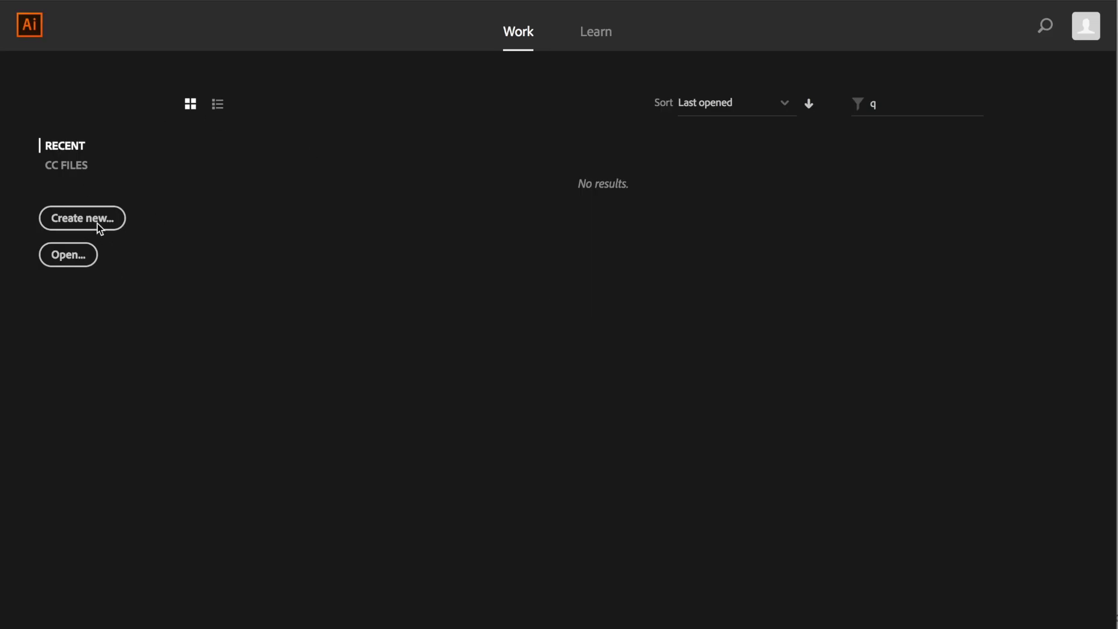
Step: Create a 500 × 500 px document and move the Properties and Tools panels beside the artboard
left_click(107, 222)
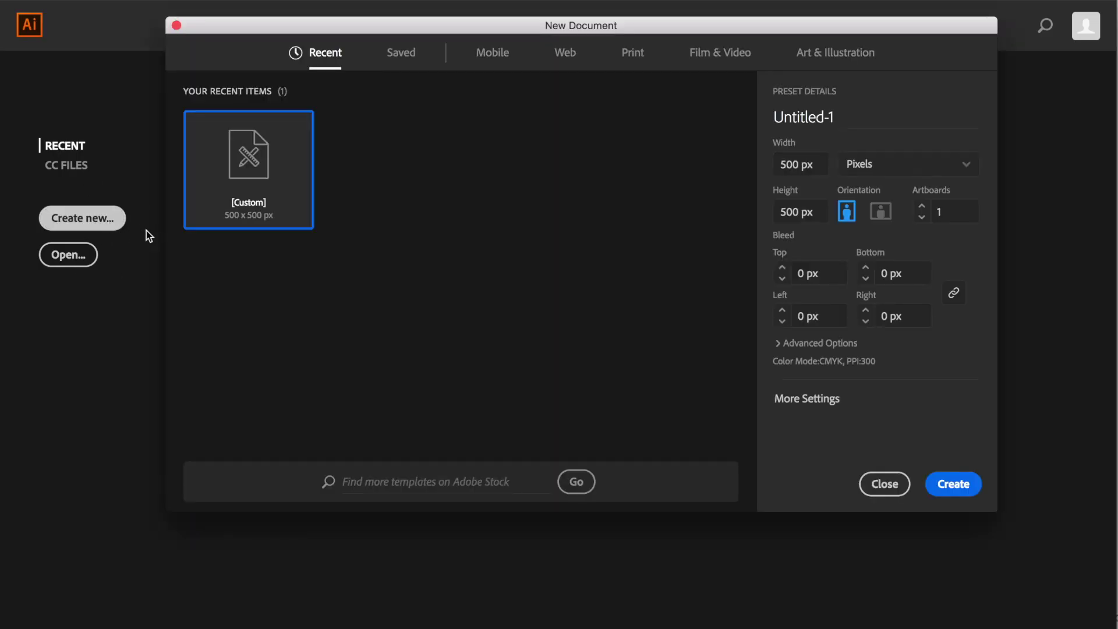
left_click(945, 485)
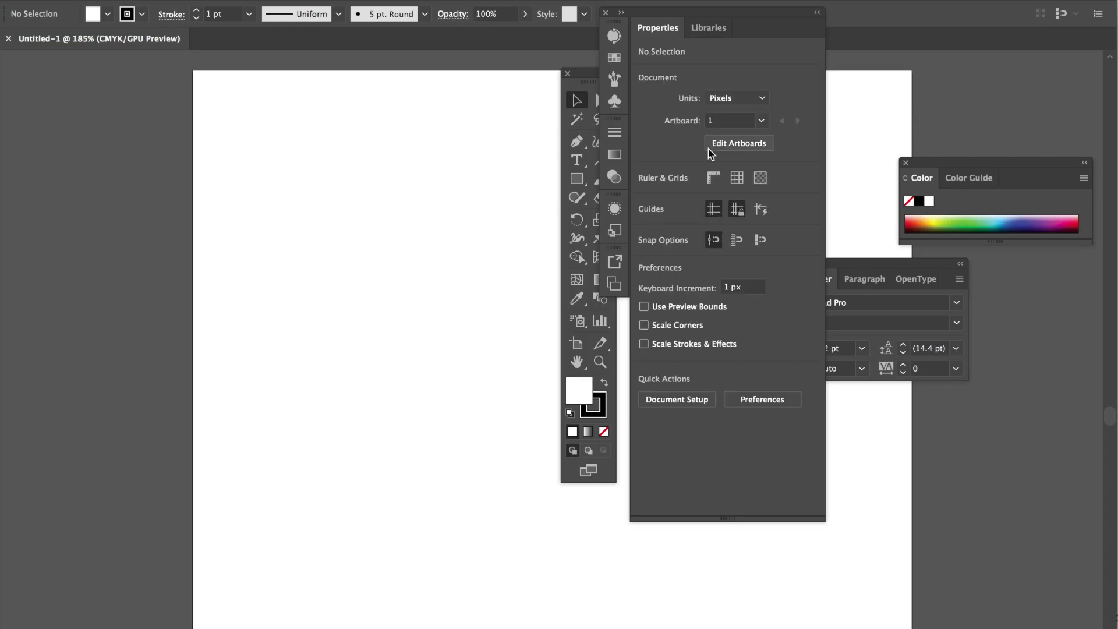
left_click_drag(746, 11, 370, 92)
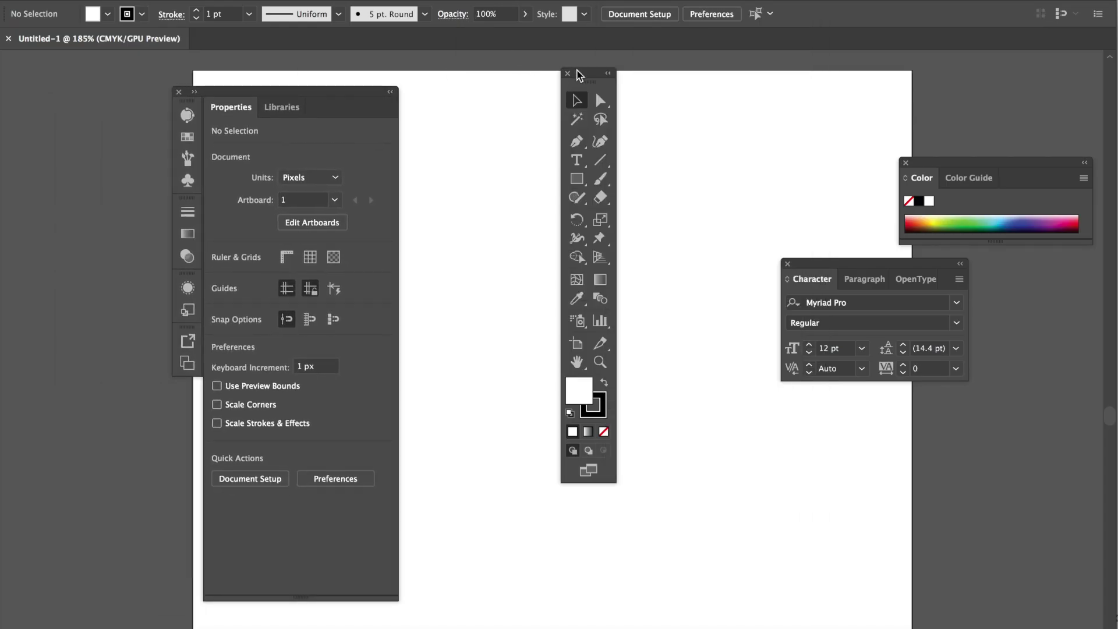
left_click_drag(573, 76, 120, 103)
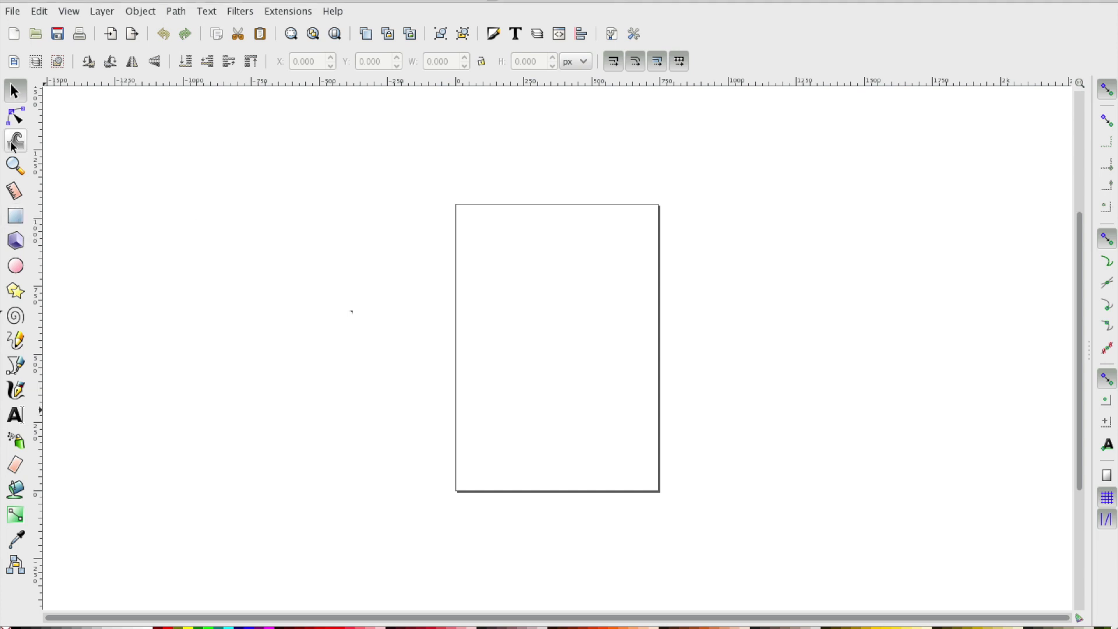
Step: Zoom in and type 'awesome' in a text frame across the middle of the page
left_click(15, 165)
left_click(571, 313)
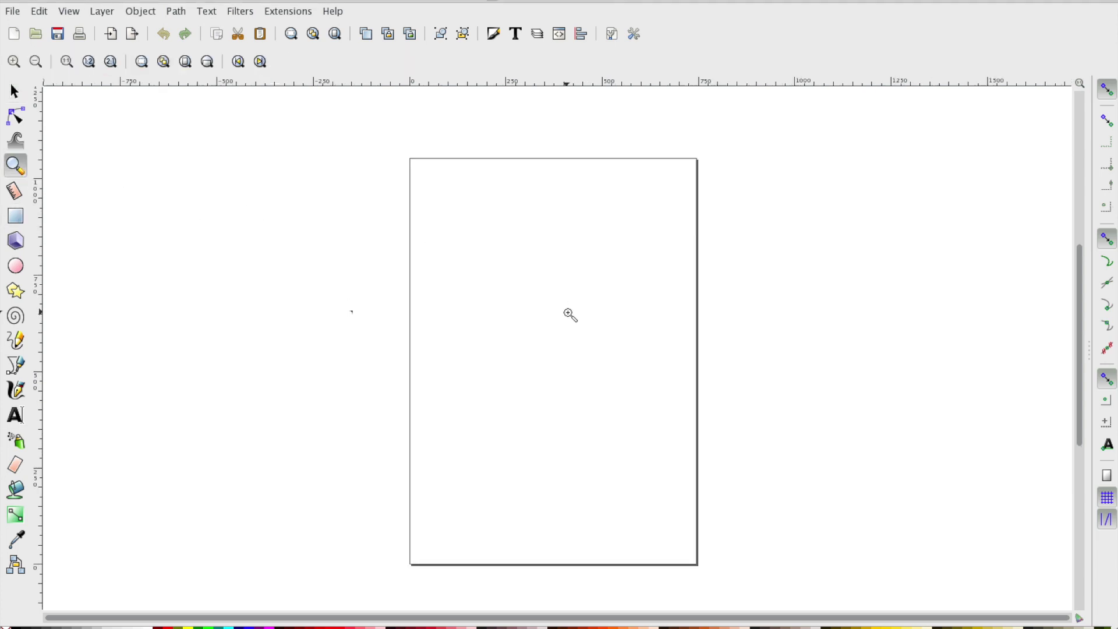
left_click(571, 313)
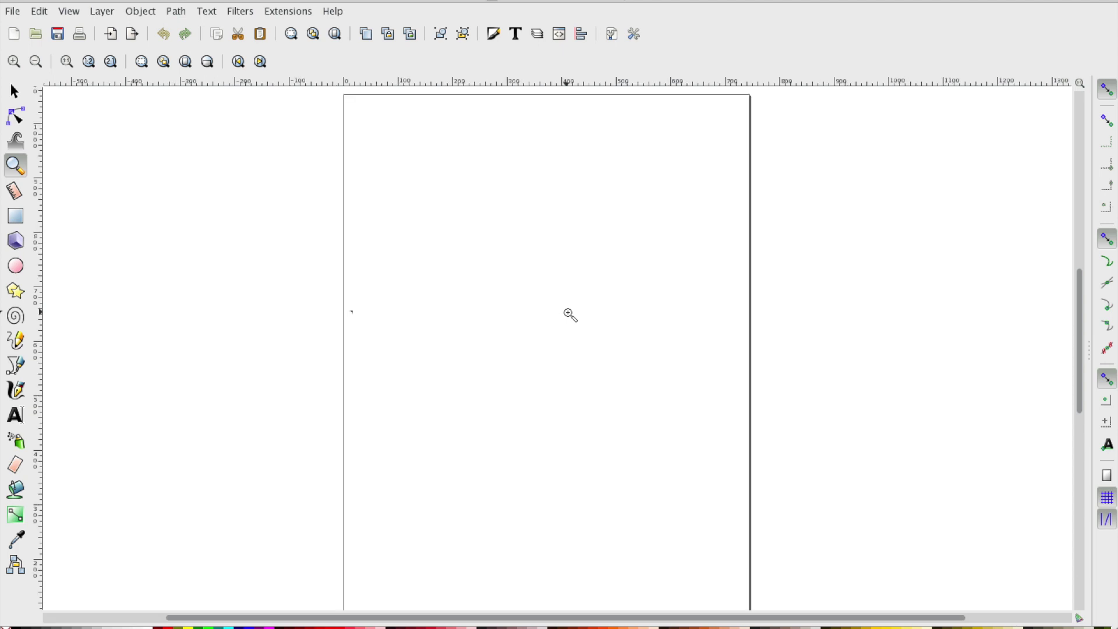
left_click(16, 414)
left_click_drag(344, 301, 756, 481)
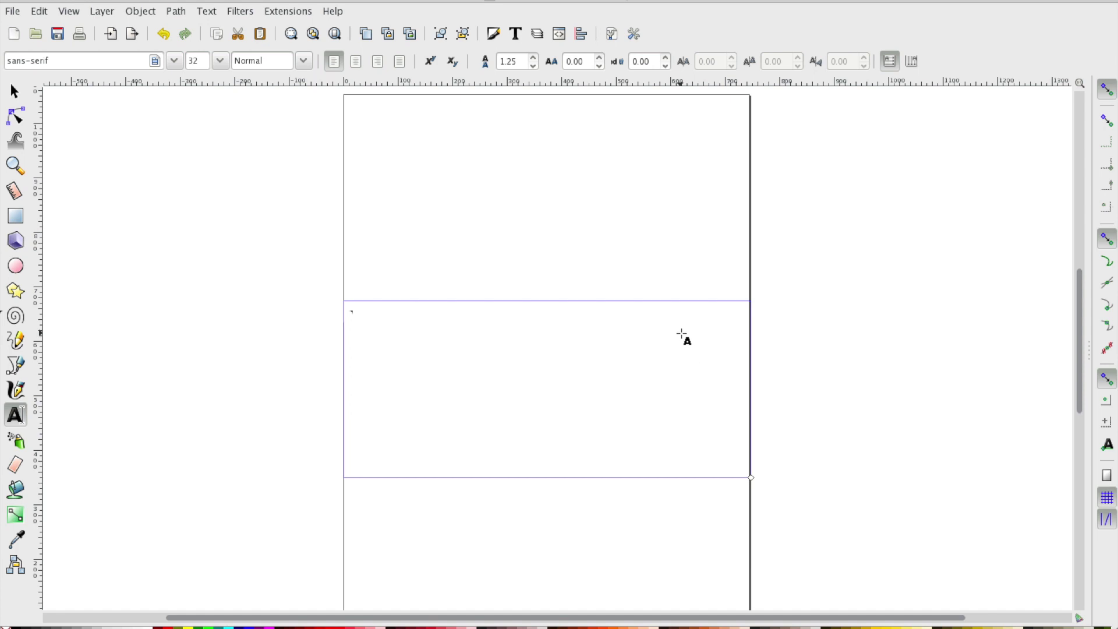
type("awesome")
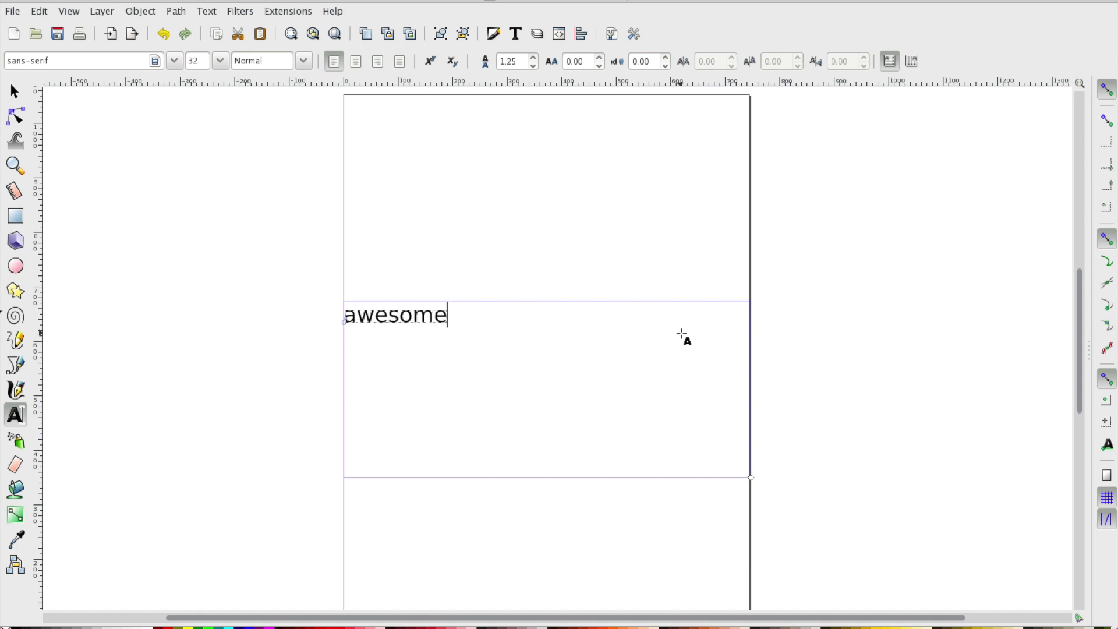
Step: Set the word 'awesome' to the Shintia Script font at size 72
double_click(426, 318)
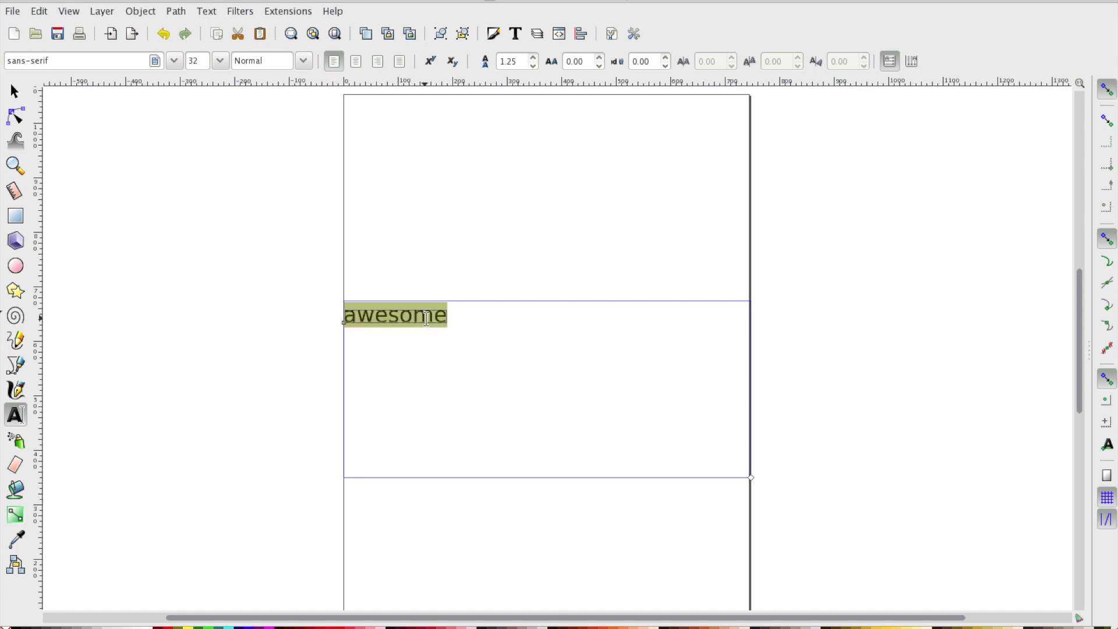
scroll(219, 61, "down", 1)
left_click(220, 61)
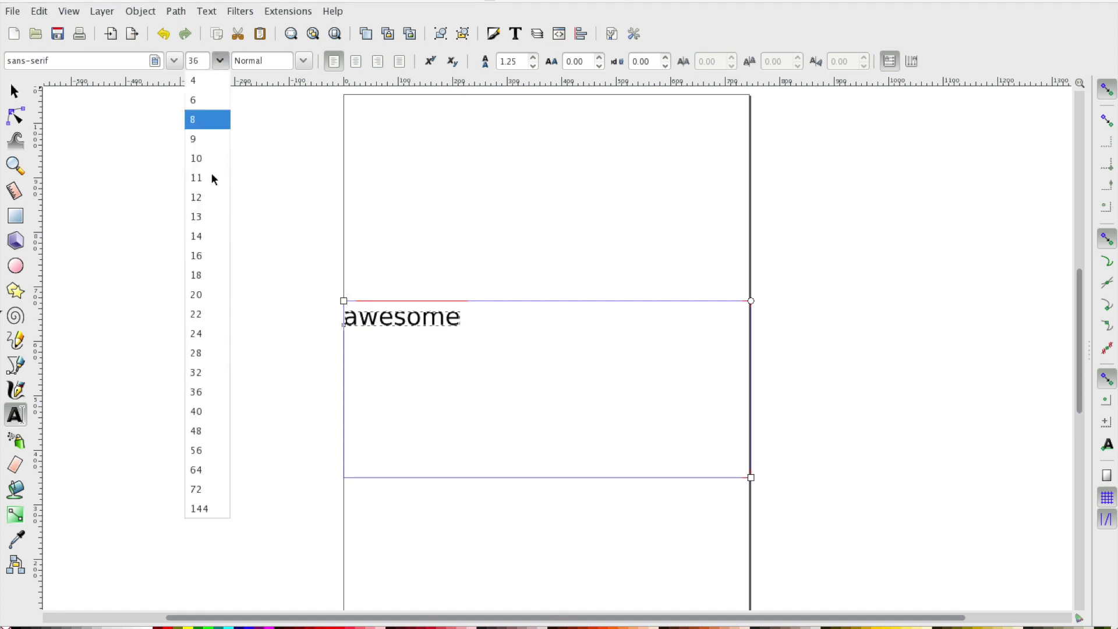
left_click(215, 454)
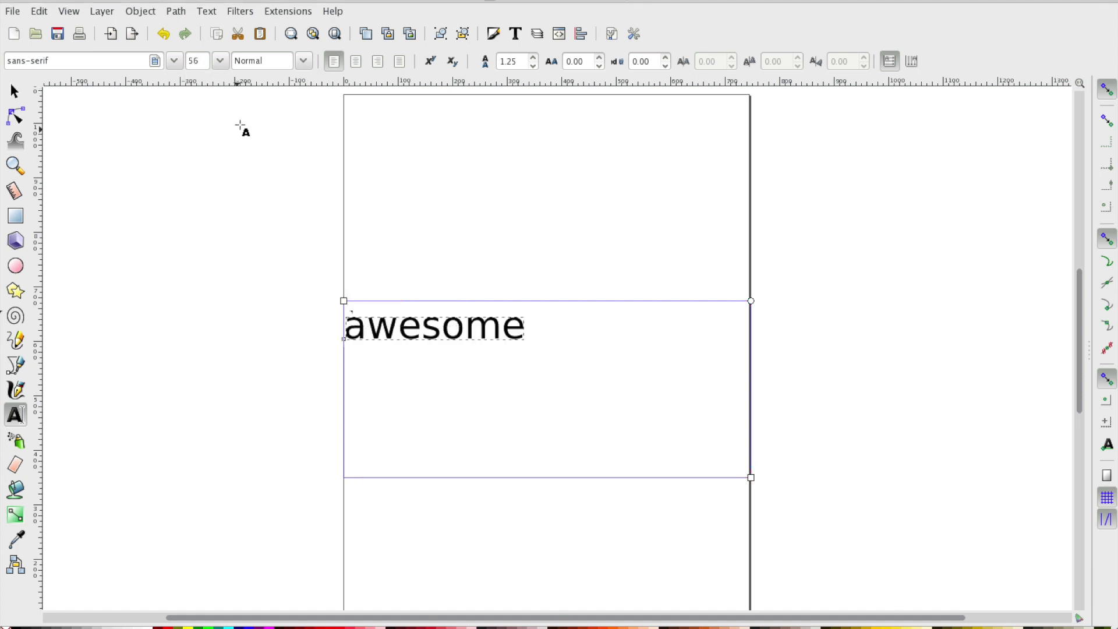
left_click(174, 60)
left_click(48, 83)
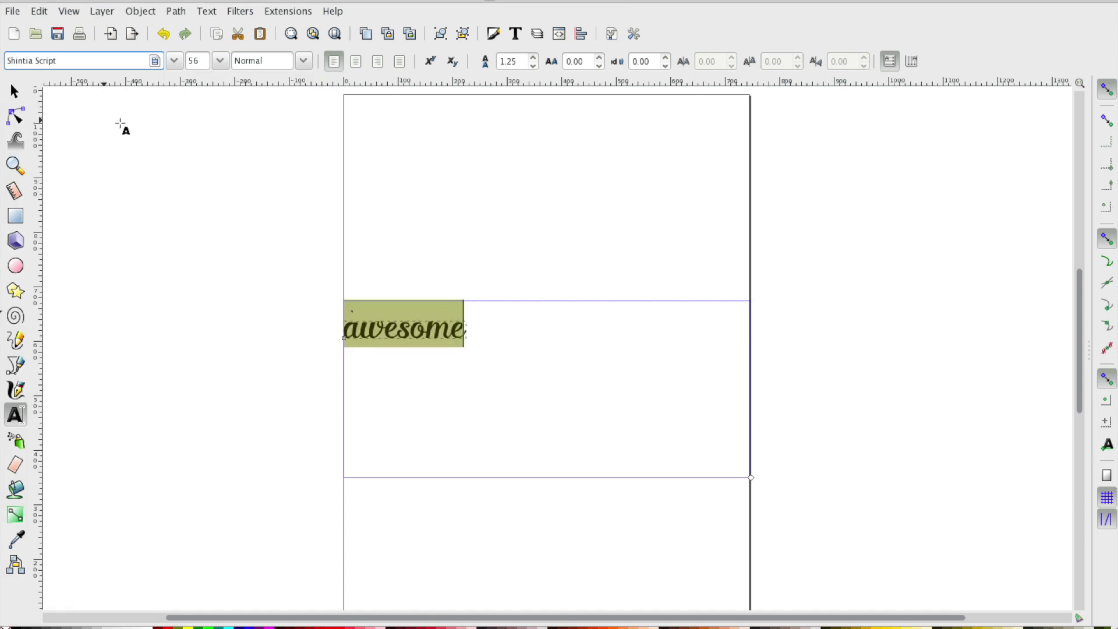
left_click(220, 61)
left_click(220, 492)
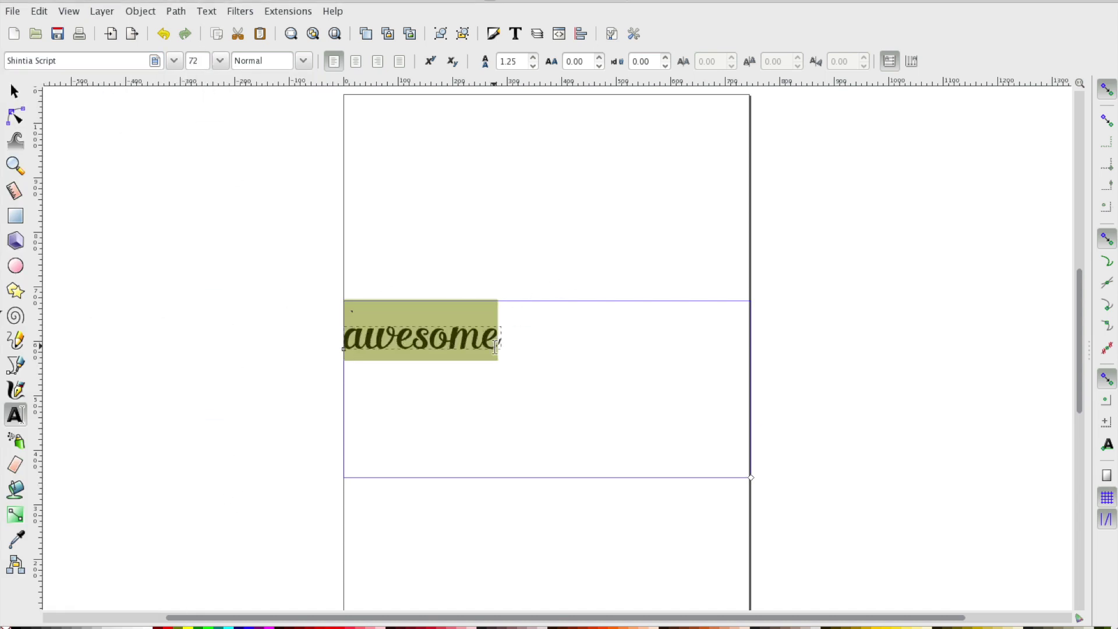
left_click(498, 349)
Step: Scale 'awesome' so it spans the page width, about 755 px wide
left_click(14, 91)
left_click_drag(510, 354, 760, 400)
key("n")
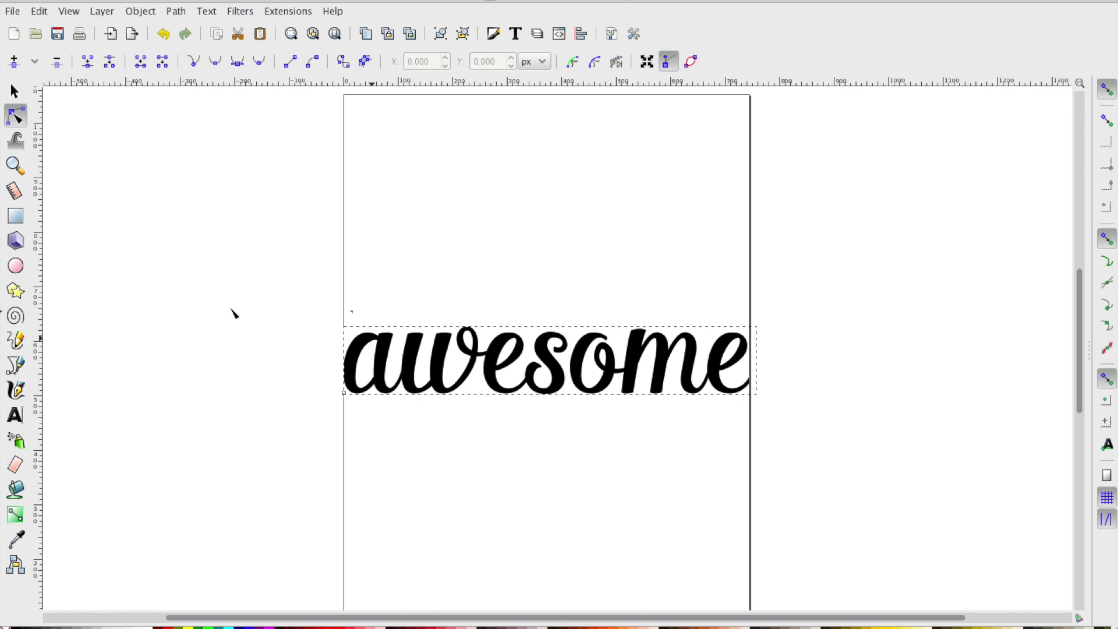
Step: Convert the selected 'awesome' text to a path with Path > Object to Path
left_click(15, 92)
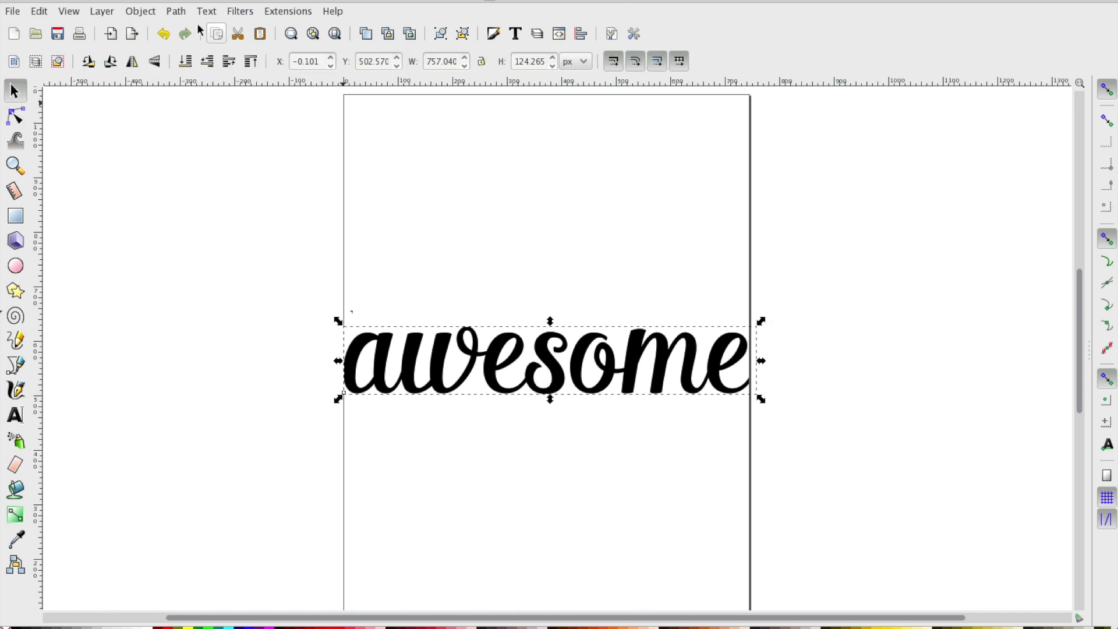
left_click(176, 11)
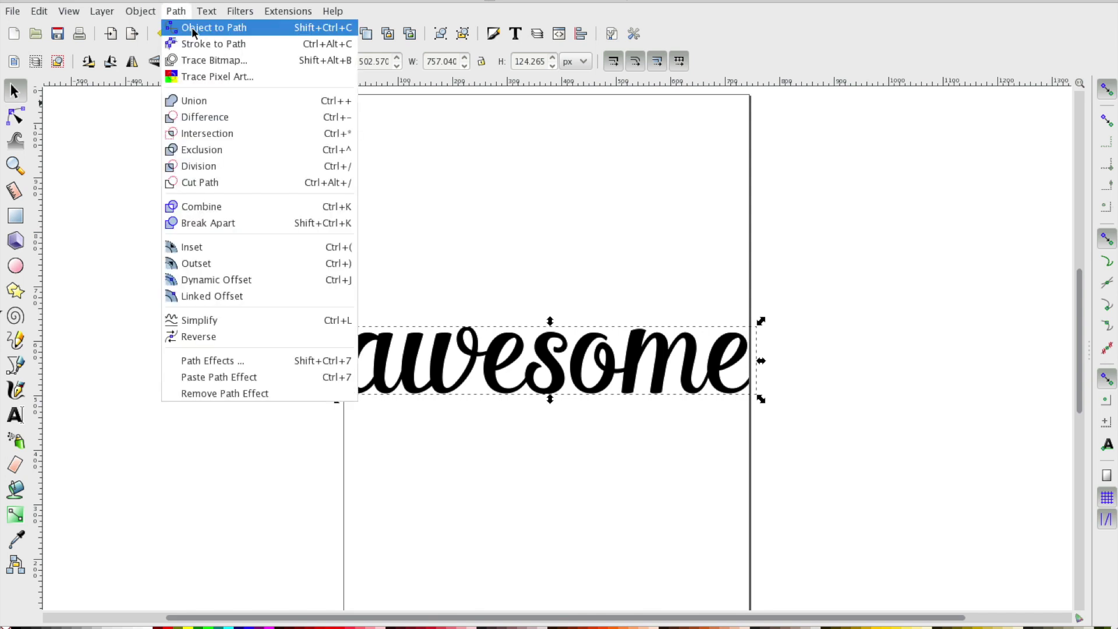
left_click(192, 29)
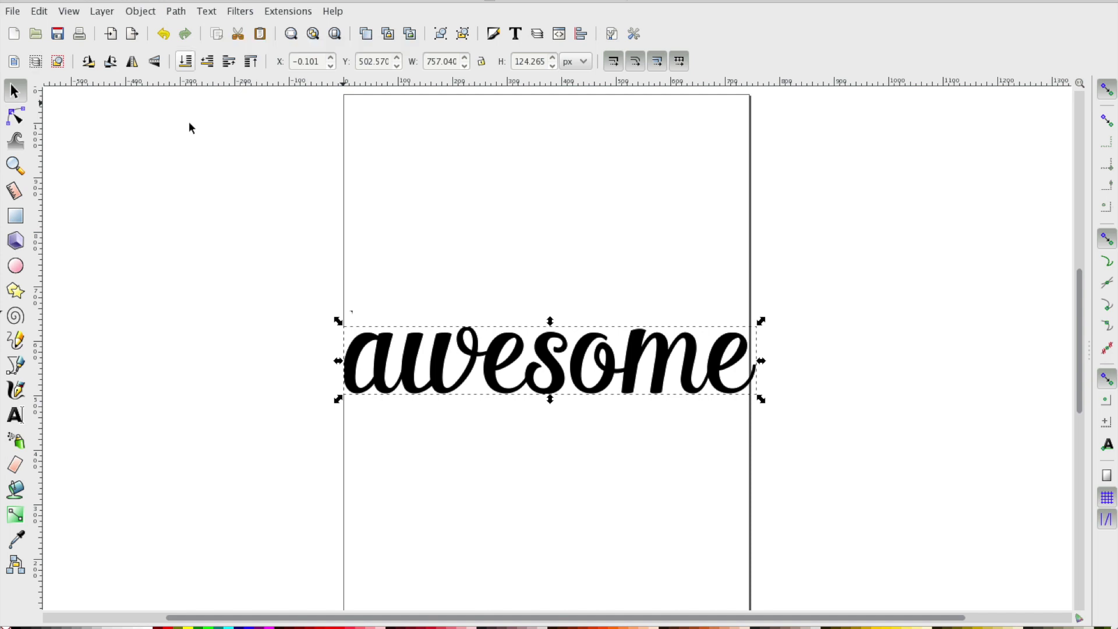
left_click(15, 117)
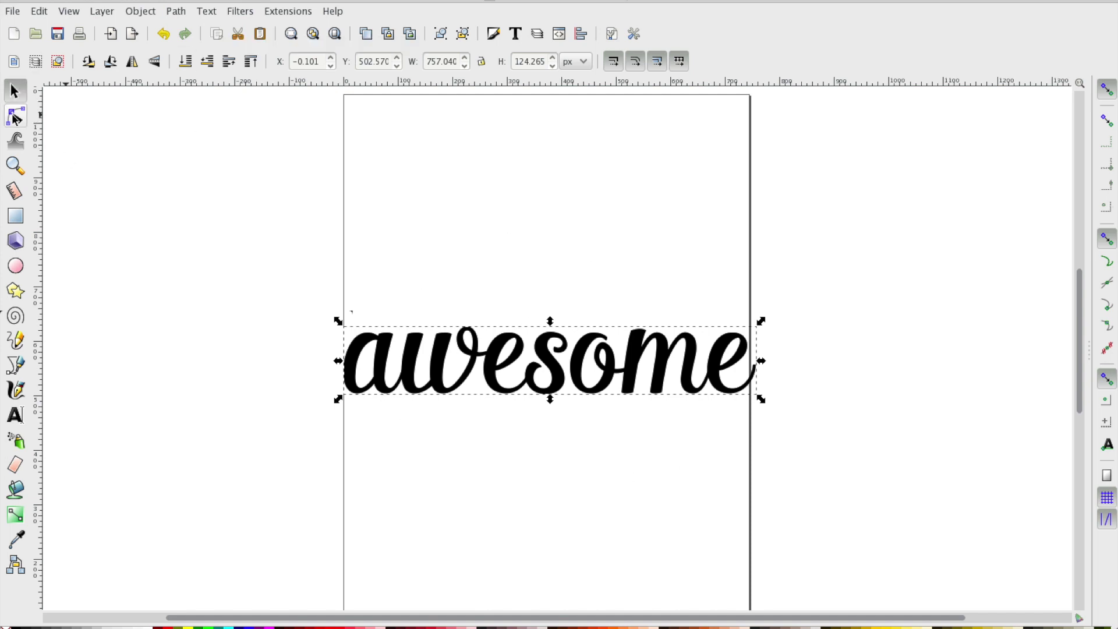
left_click(374, 347)
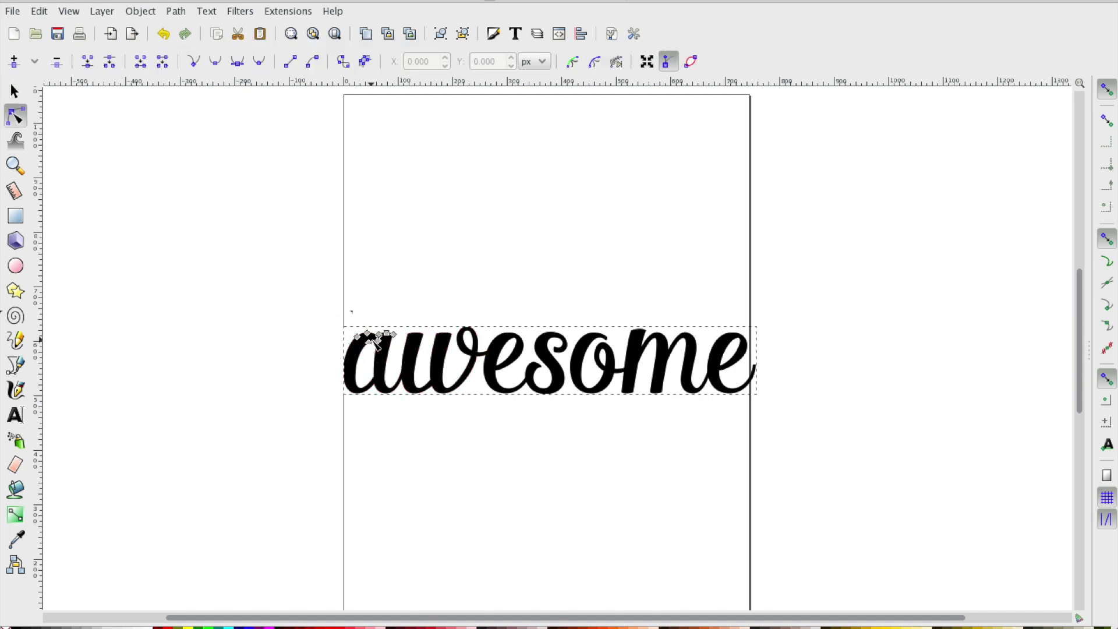
left_click(445, 349)
left_click(522, 349)
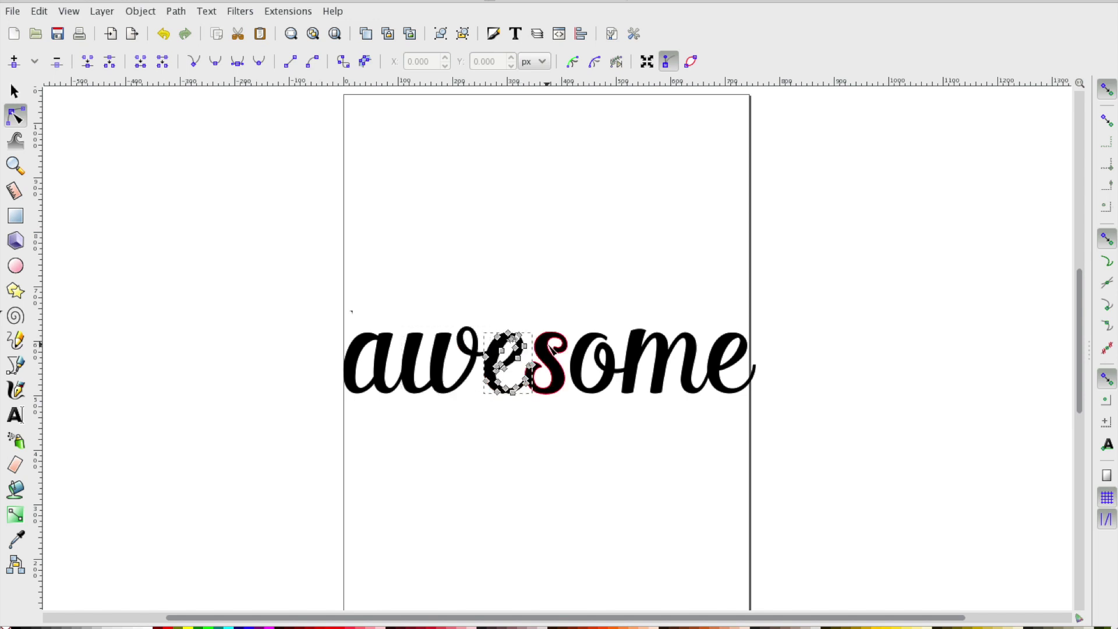
left_click(551, 347)
key("z")
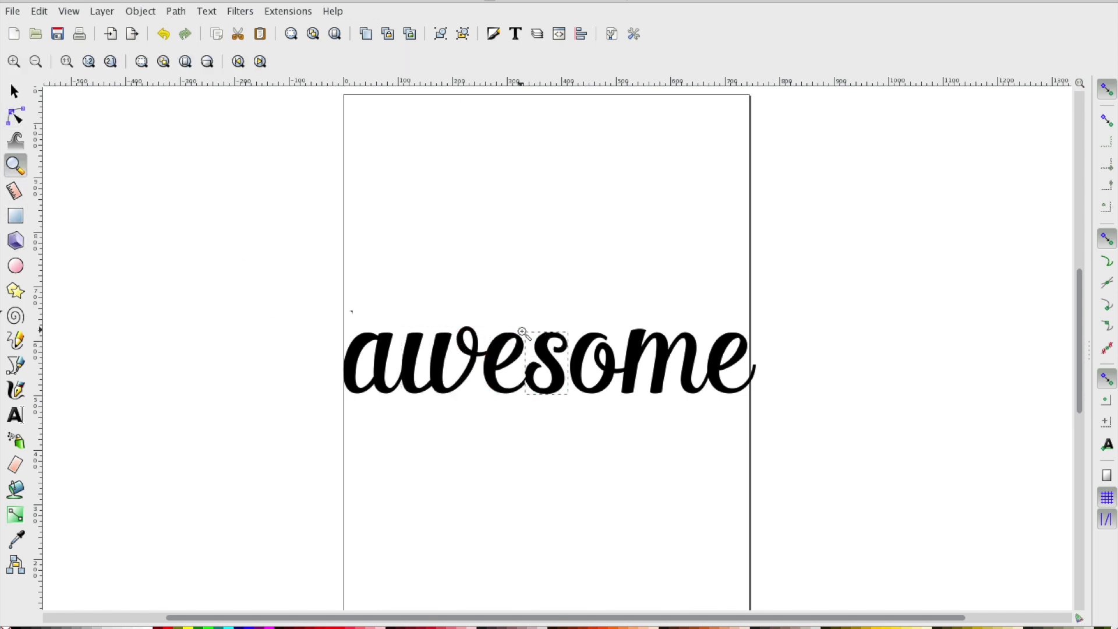
left_click(523, 332)
left_click(522, 331)
left_click(524, 334)
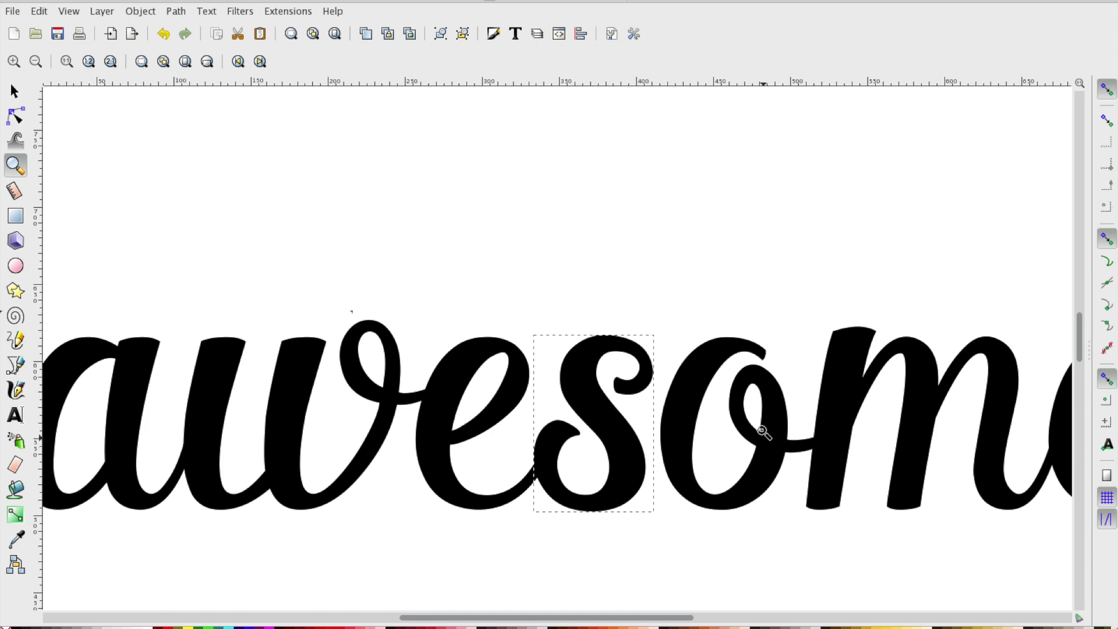
left_click(15, 117)
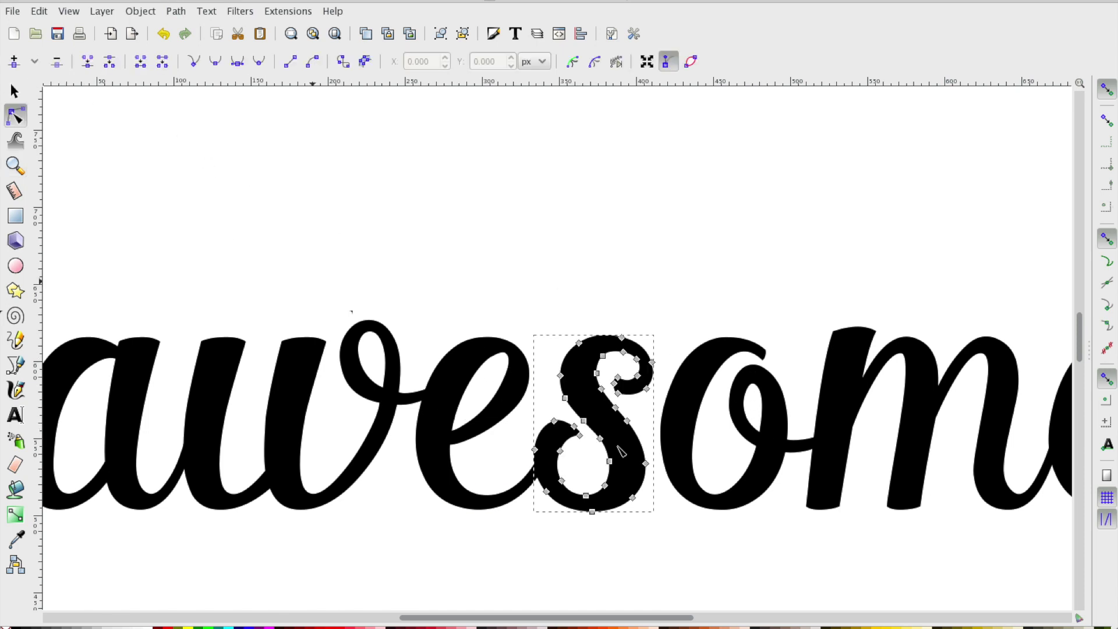
left_click(761, 440)
left_click_drag(761, 436, 754, 419)
left_click(804, 366)
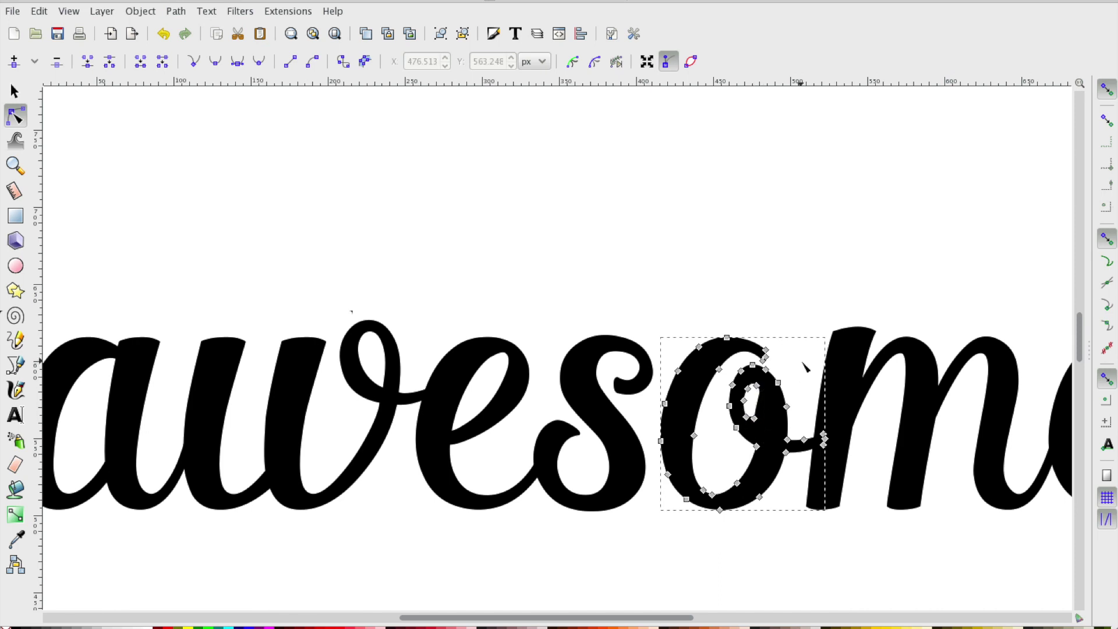
left_click(15, 92)
left_click(534, 271)
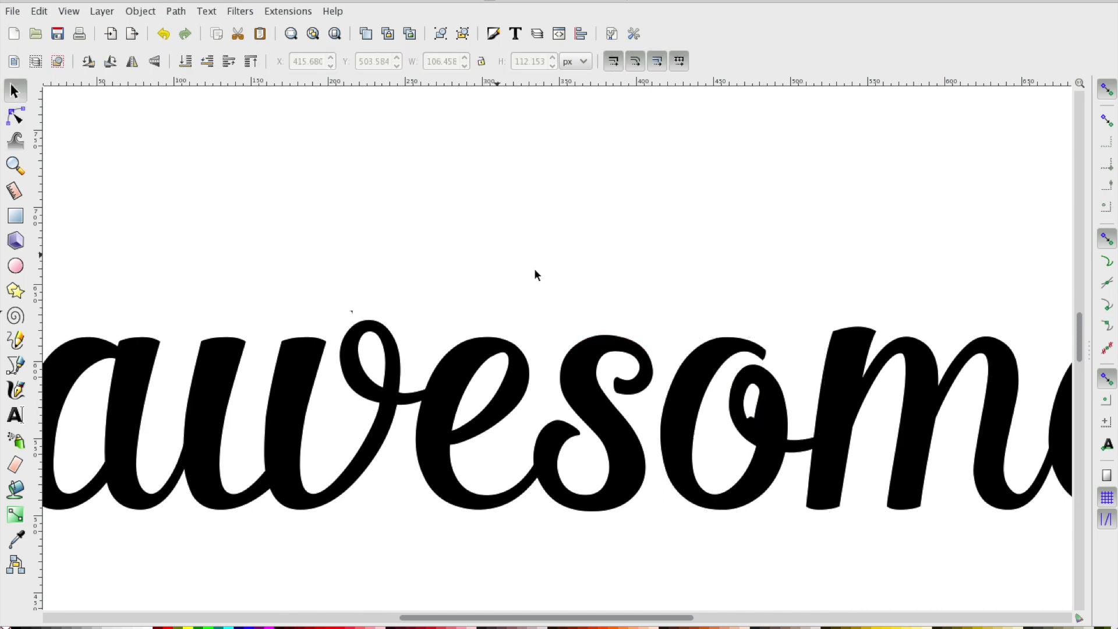
left_click(167, 37)
left_click(15, 116)
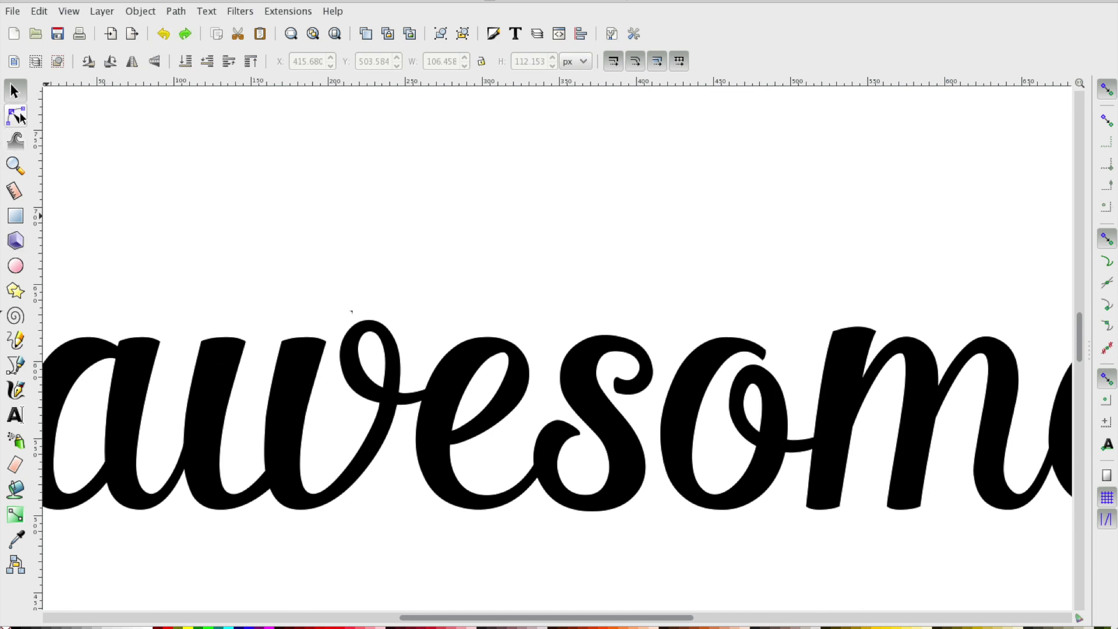
left_click(247, 344)
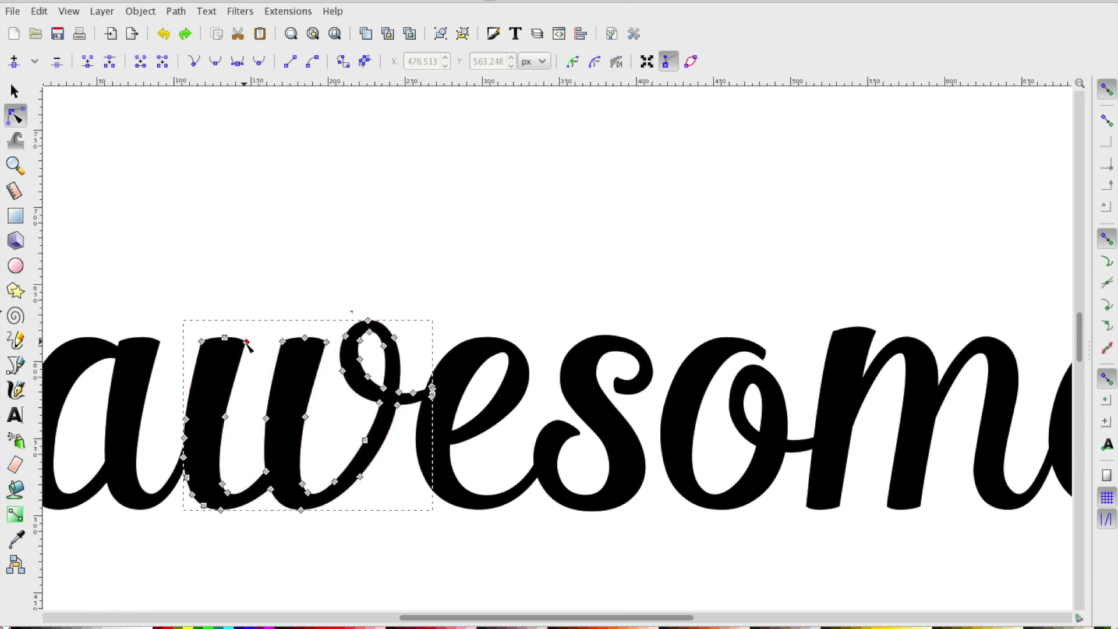
mouse_move(247, 342)
left_mouse_down()
mouse_move(270, 224)
mouse_move(299, 216)
left_mouse_up()
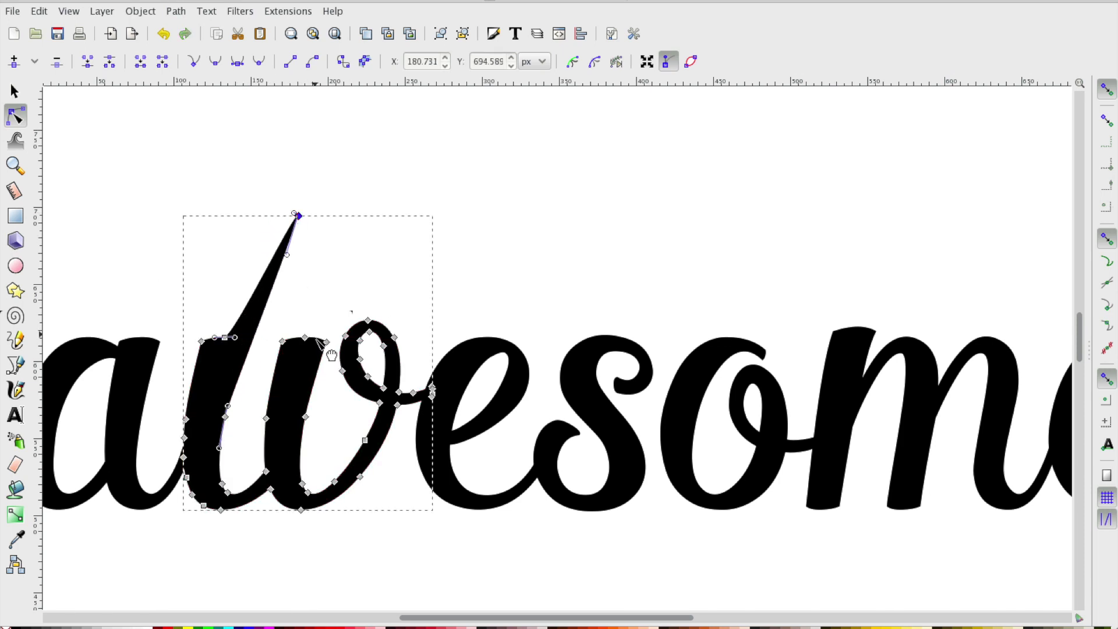
mouse_move(322, 340)
left_mouse_down()
mouse_move(275, 236)
mouse_move(213, 189)
left_mouse_up()
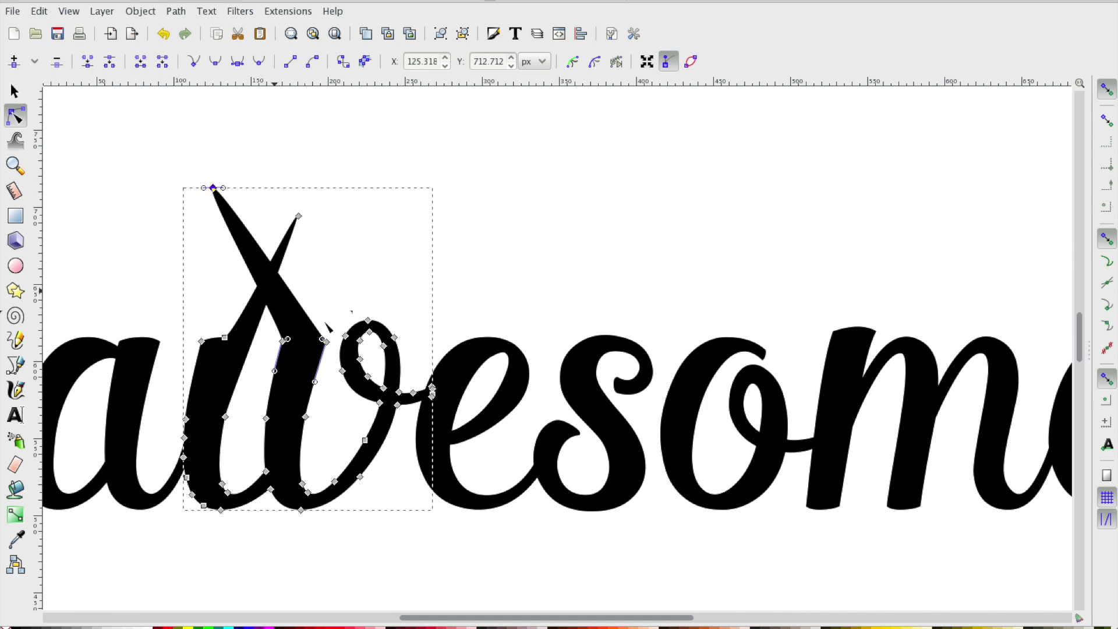
left_click(390, 289)
key("s")
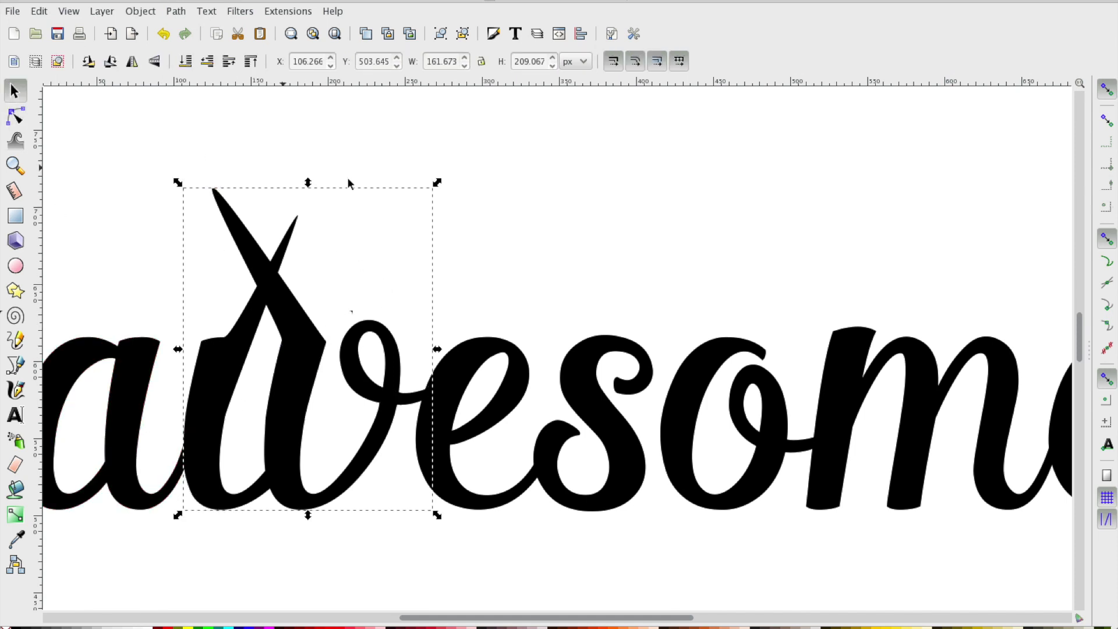
left_click(437, 303)
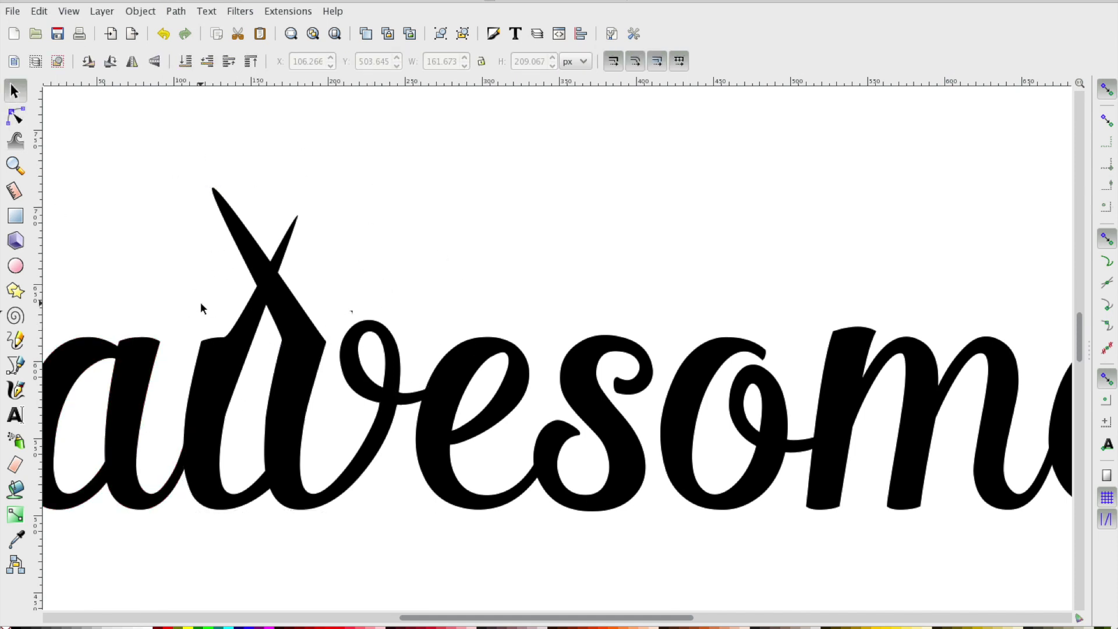
left_click(163, 34)
left_click(163, 34)
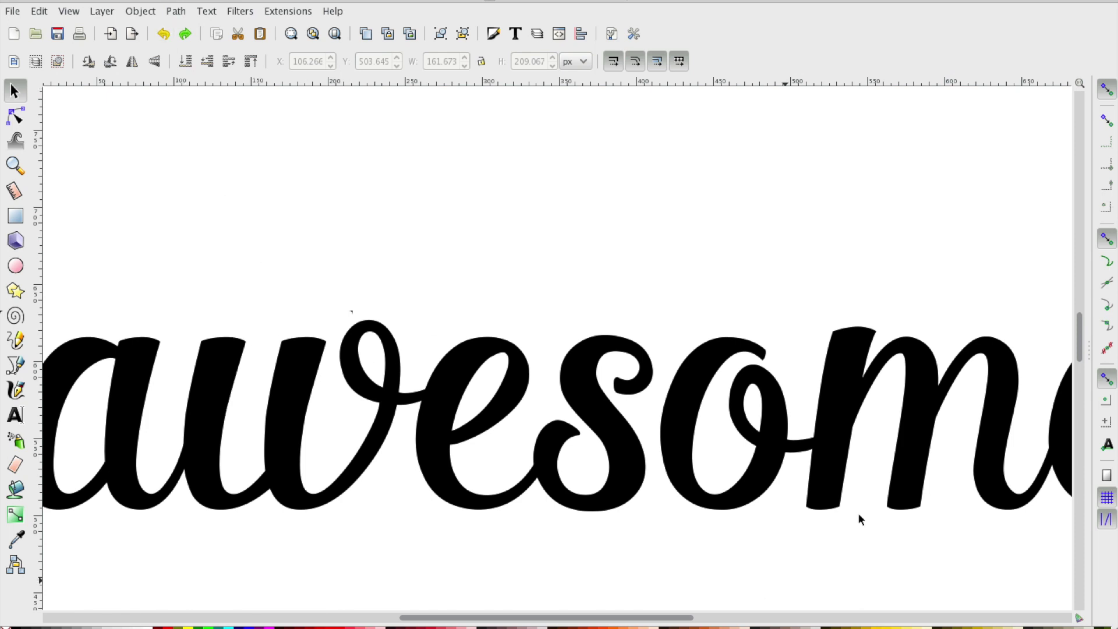
Step: Zoom out and draw a thin rectangle bar beneath the 'awesome' lettering
left_click(15, 165)
left_click(470, 299, "shift")
left_click(471, 300, "shift")
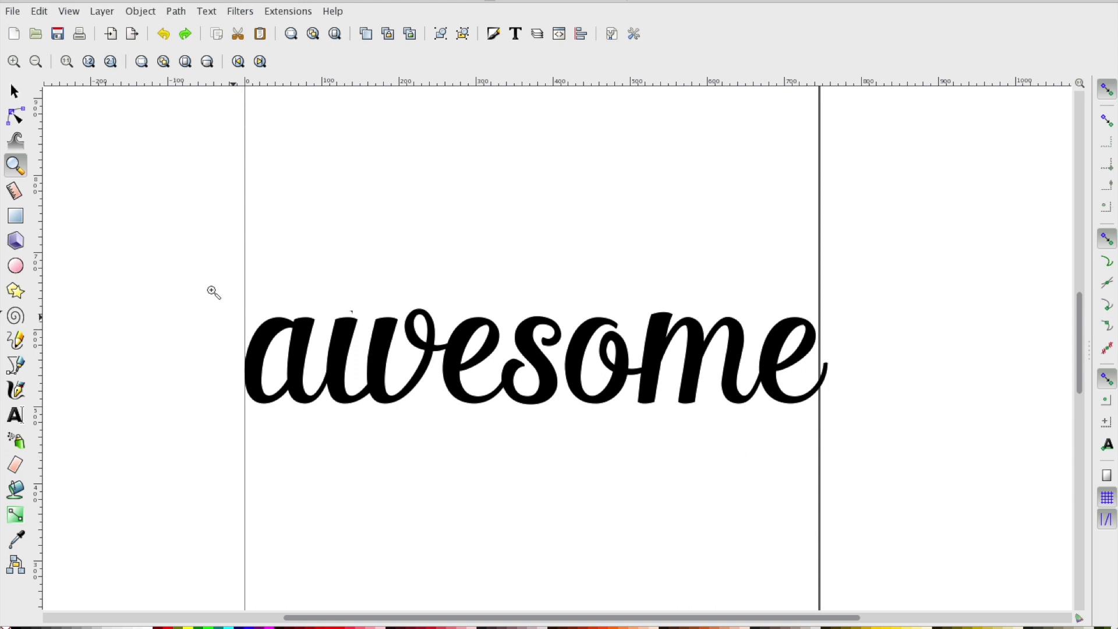
left_click(15, 215)
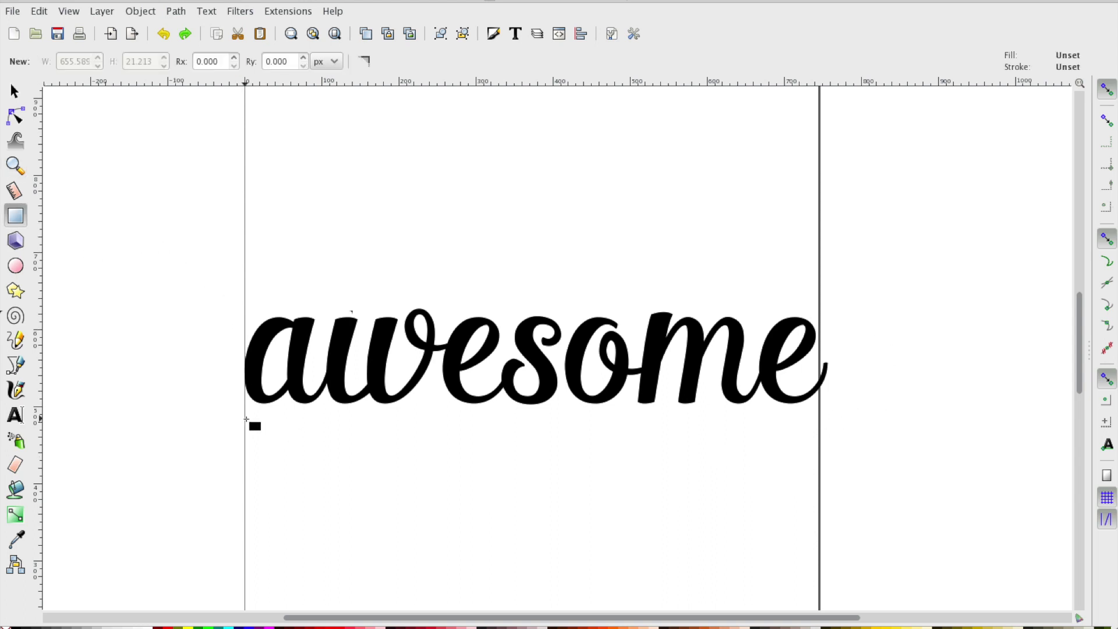
left_click_drag(247, 419, 826, 438)
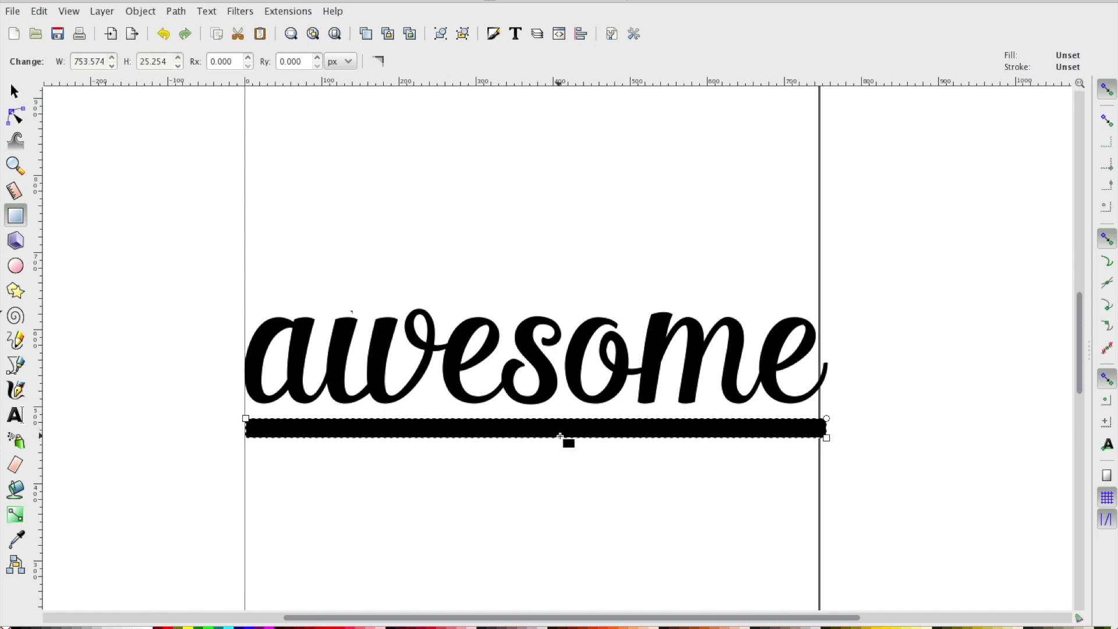
Step: Duplicate the bar, move the copy above the word, and select both bars with the lettering
right_click(562, 437)
left_click(600, 215)
key("s")
left_click_drag(550, 424, 547, 282)
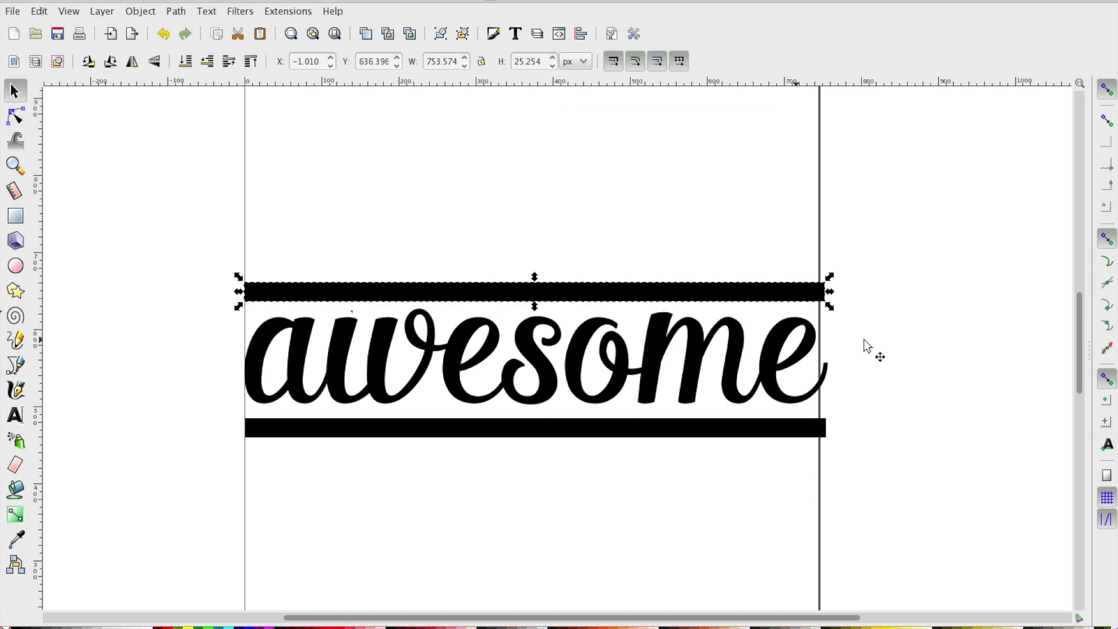
left_click(740, 488)
left_click(707, 434)
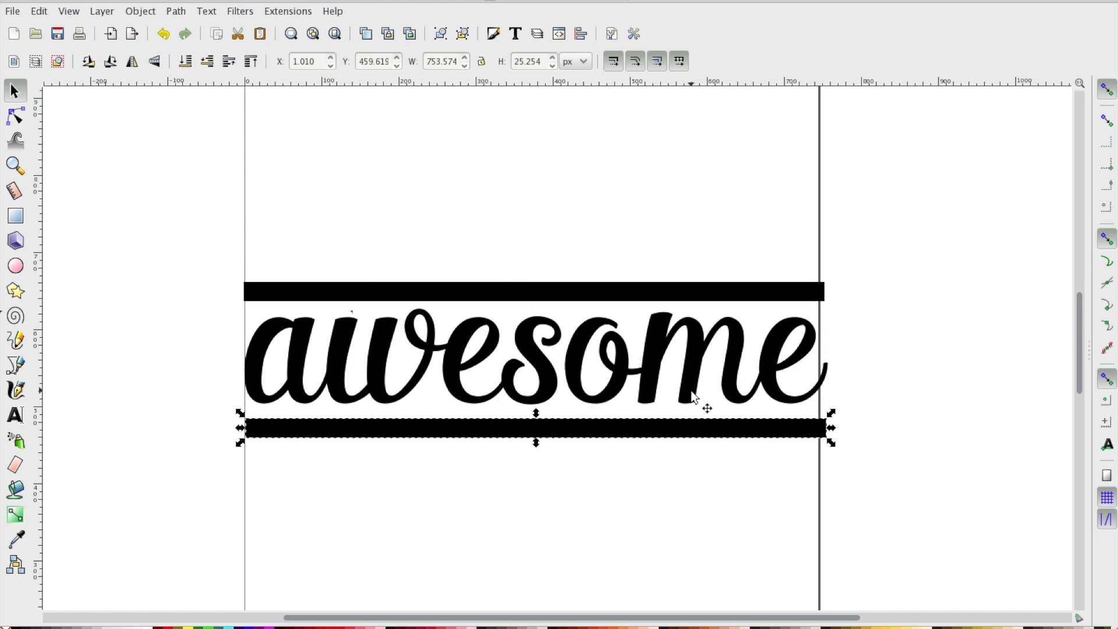
left_click(679, 323, "shift")
left_click(683, 293, "shift")
left_click(16, 290)
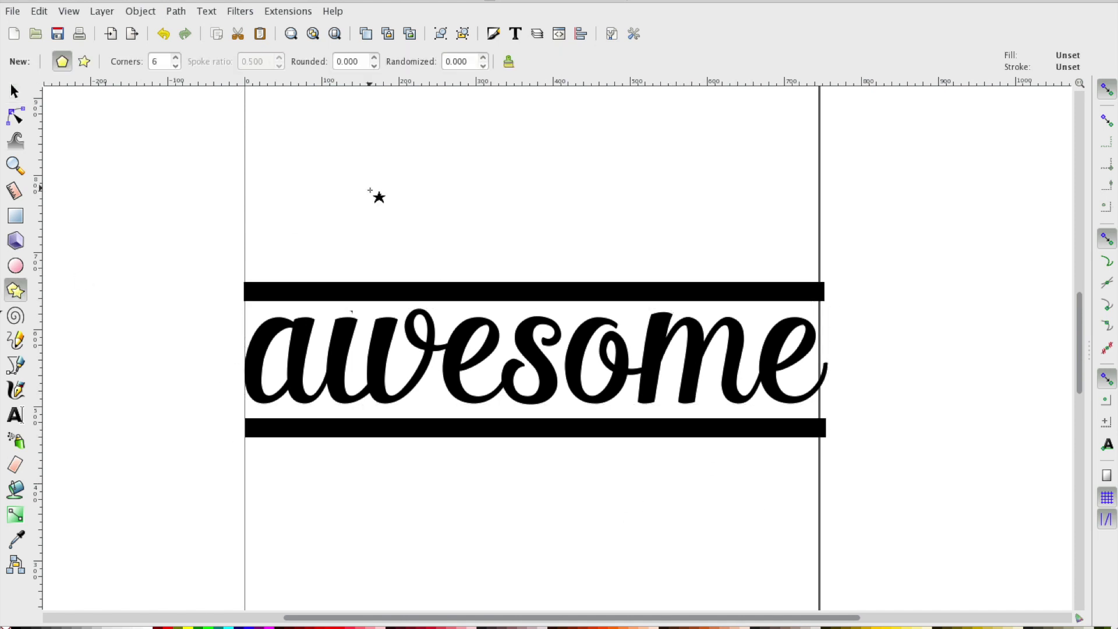
left_click_drag(370, 190, 409, 240)
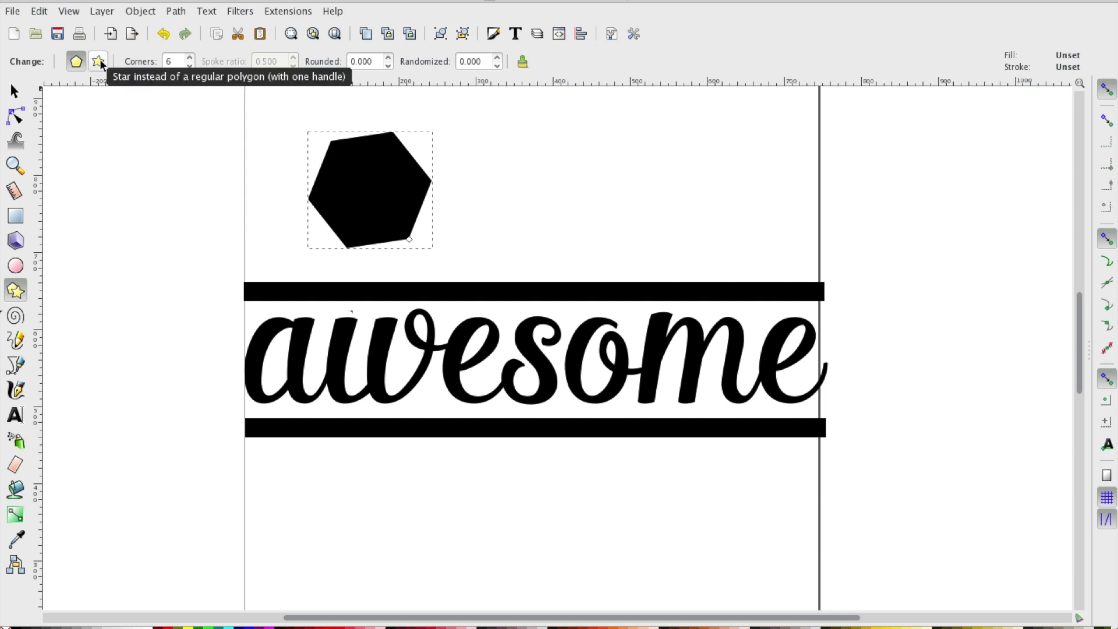
left_click(97, 61)
left_click_drag(542, 184, 575, 231)
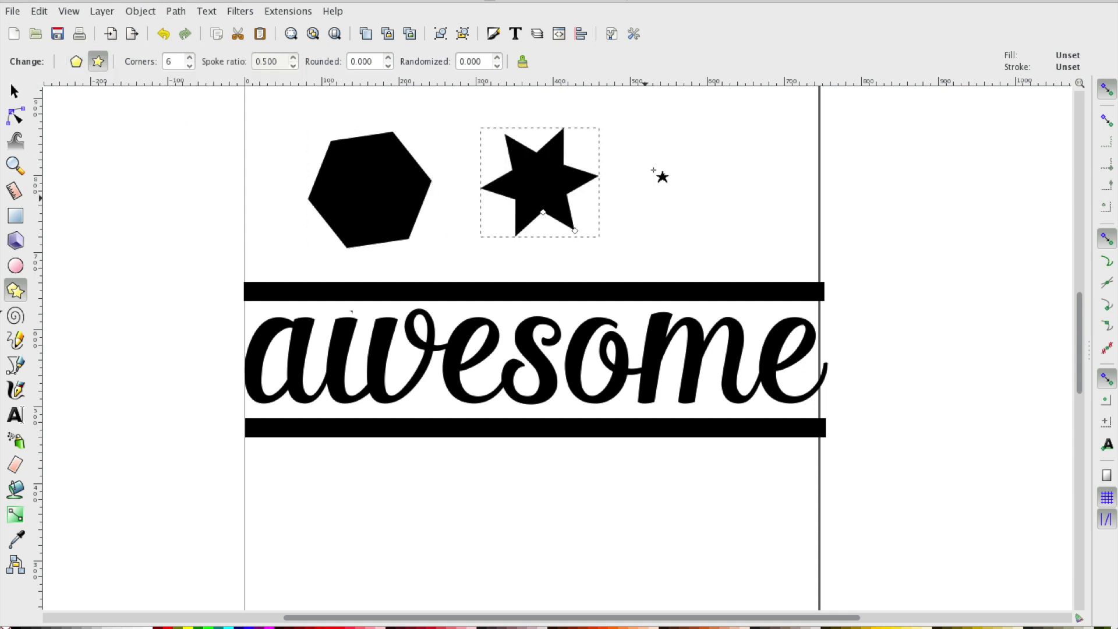
left_click(190, 66)
left_click(190, 65)
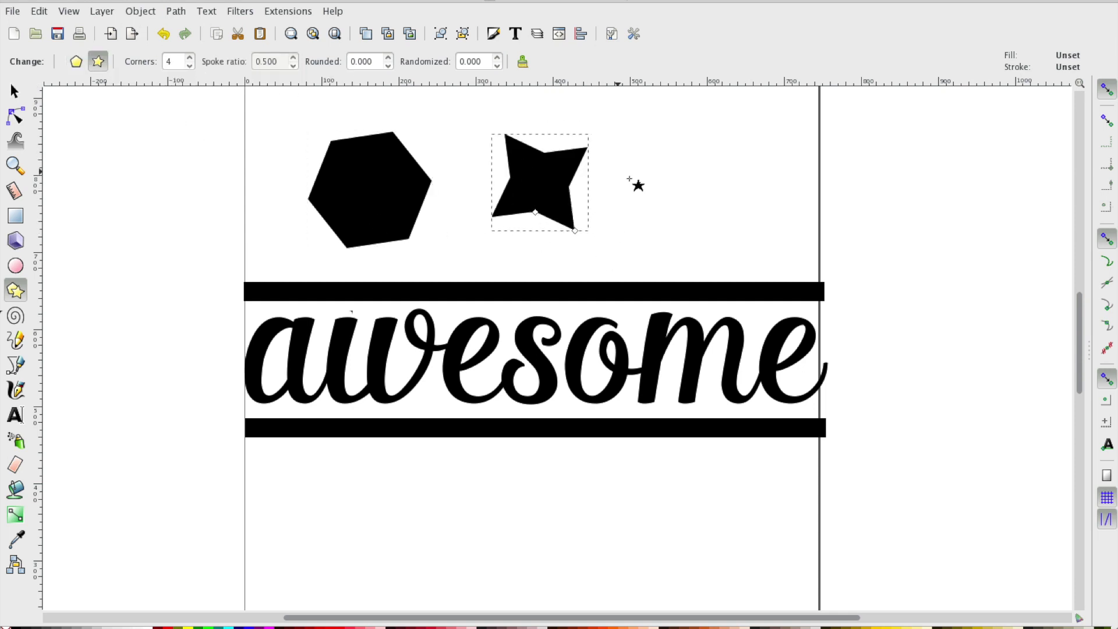
left_click(14, 92)
key("Delete")
left_click(406, 170)
key("Delete")
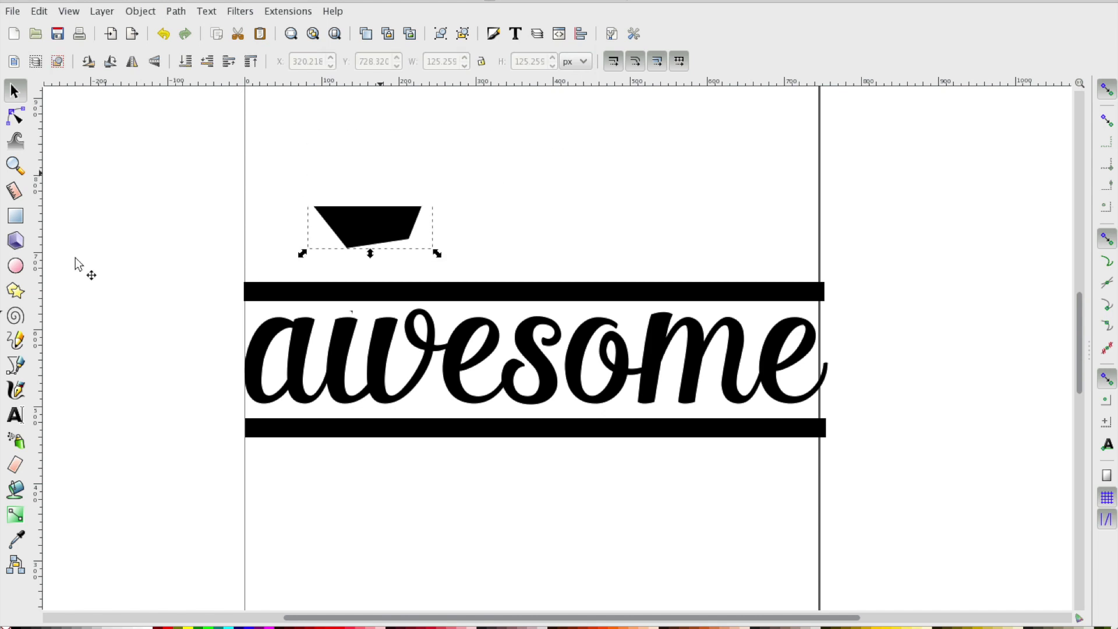
left_click(15, 464)
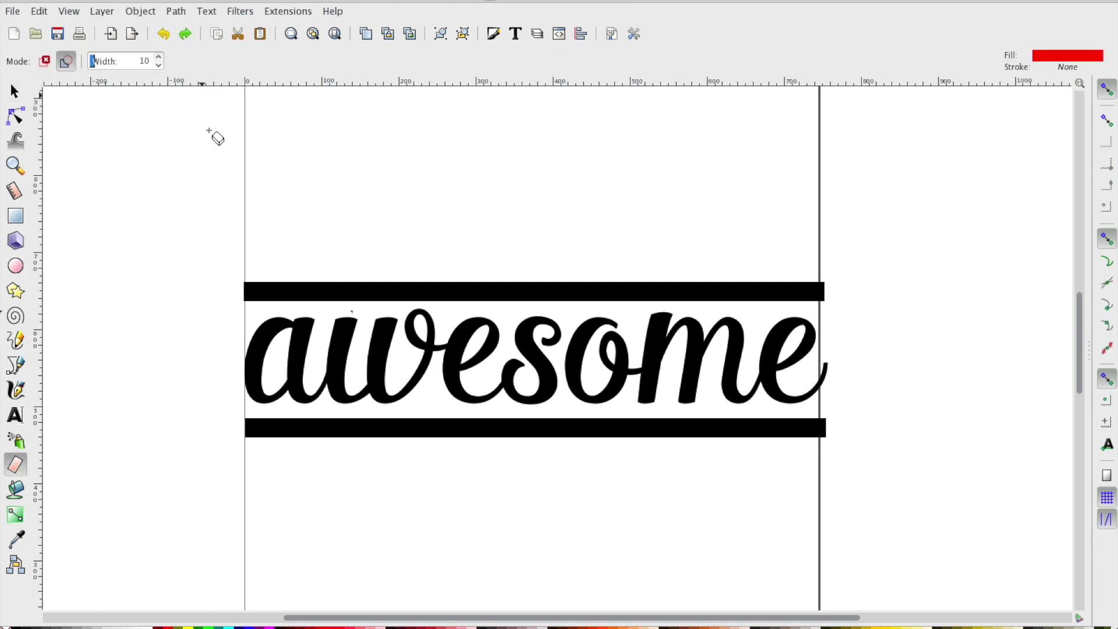
left_click_drag(325, 414, 295, 444)
left_click_drag(489, 412, 520, 454)
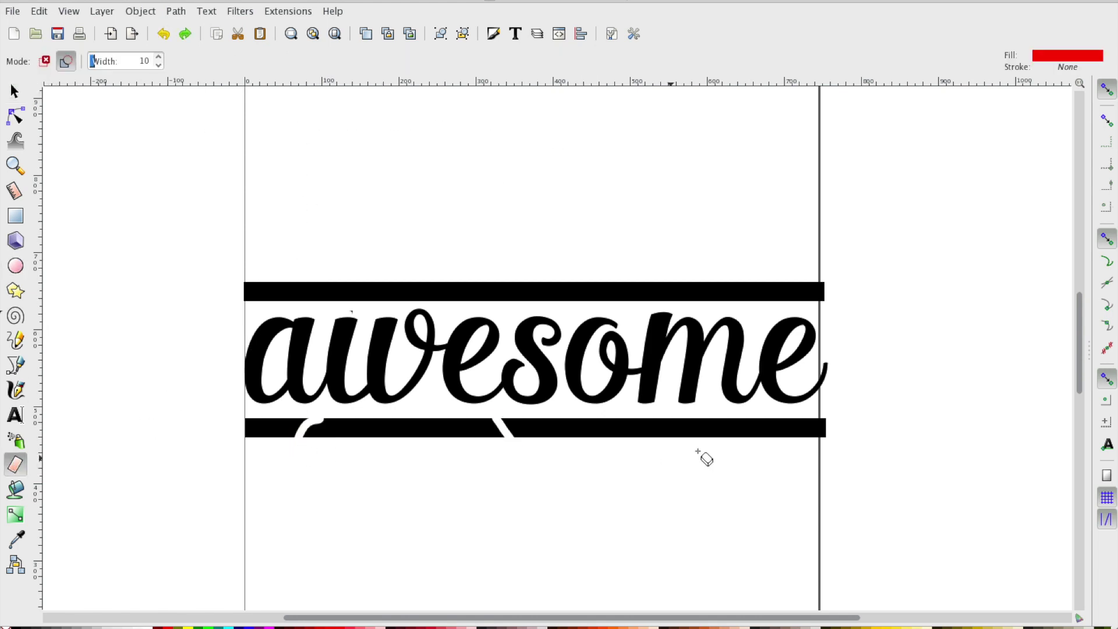
left_click_drag(698, 450, 896, 414)
left_click(163, 34)
left_click(163, 34)
left_click(163, 34)
key("s")
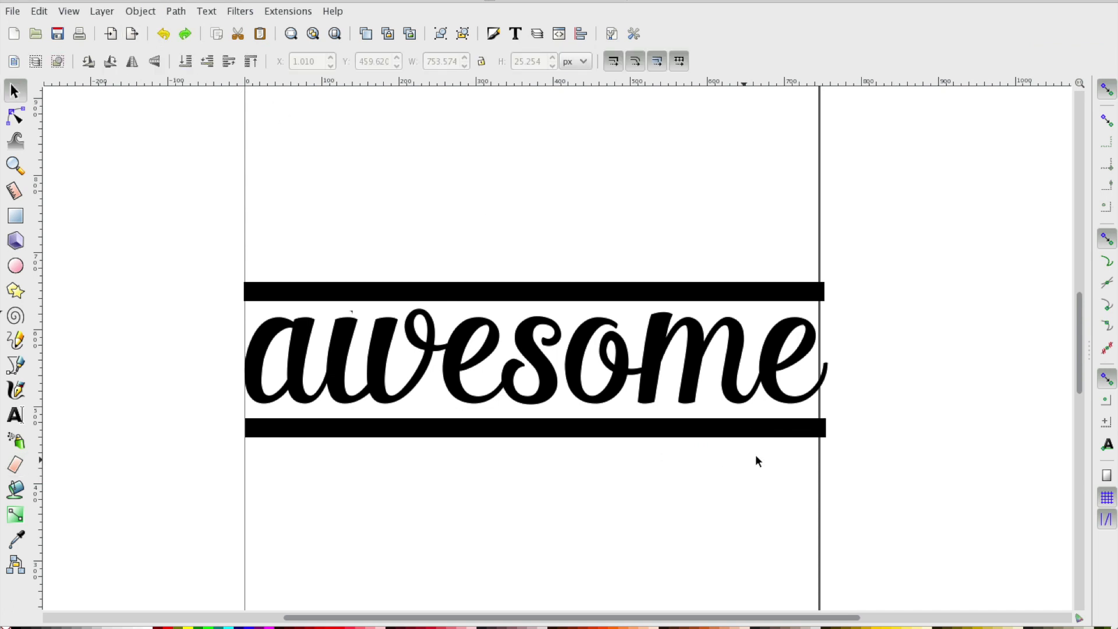
Step: Save the design as awesome-vector.svg on the Desktop, choosing the file format
left_click(10, 12)
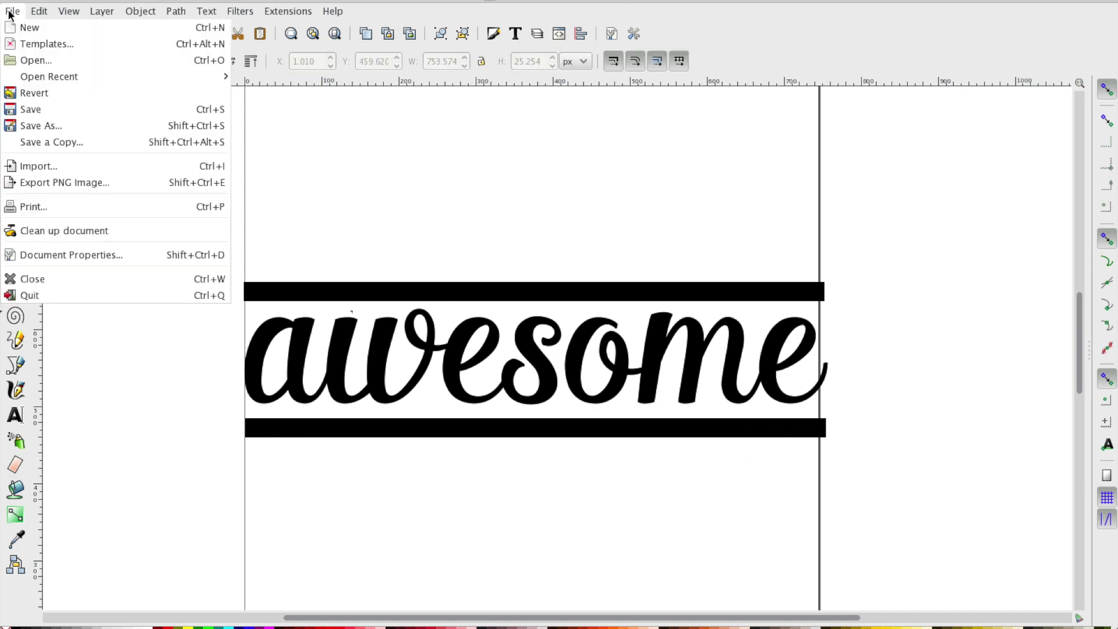
left_click(54, 125)
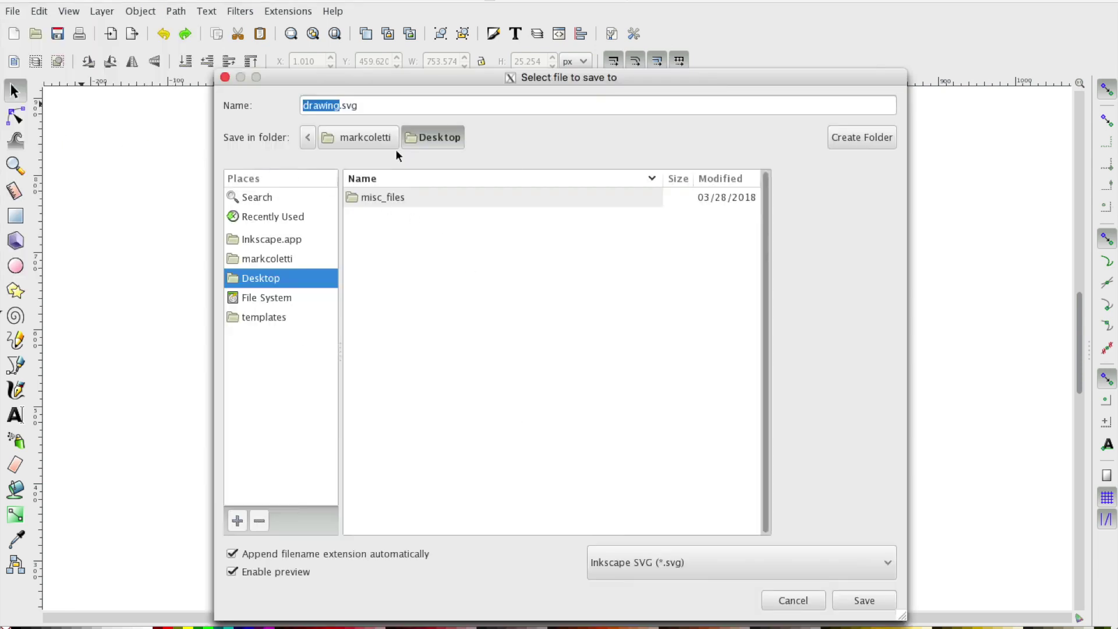
type("awesome-vector")
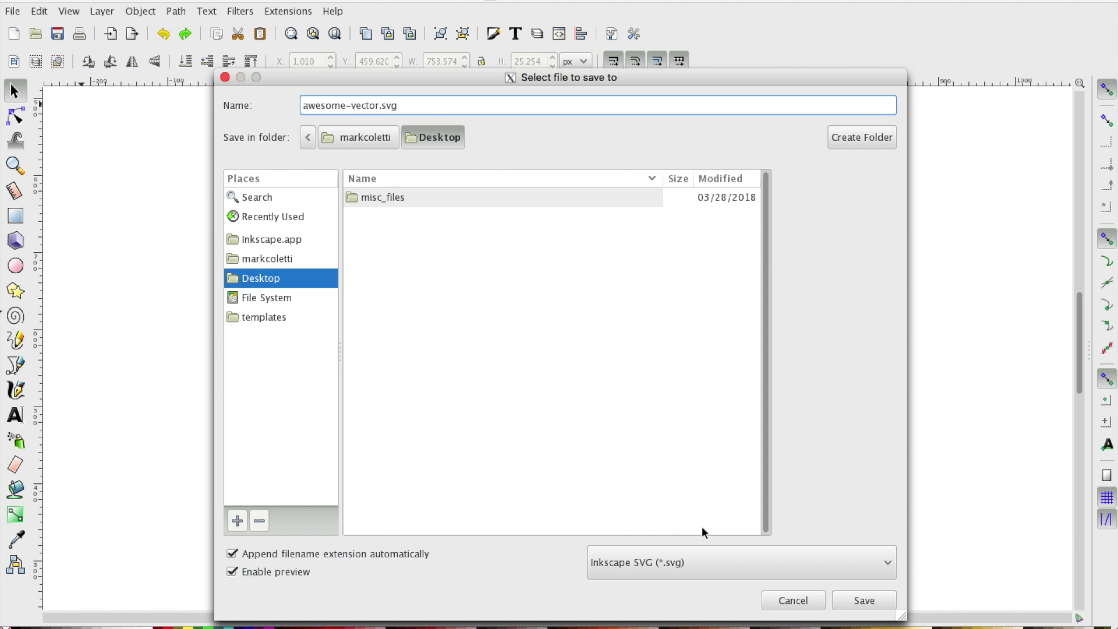
left_click(781, 565)
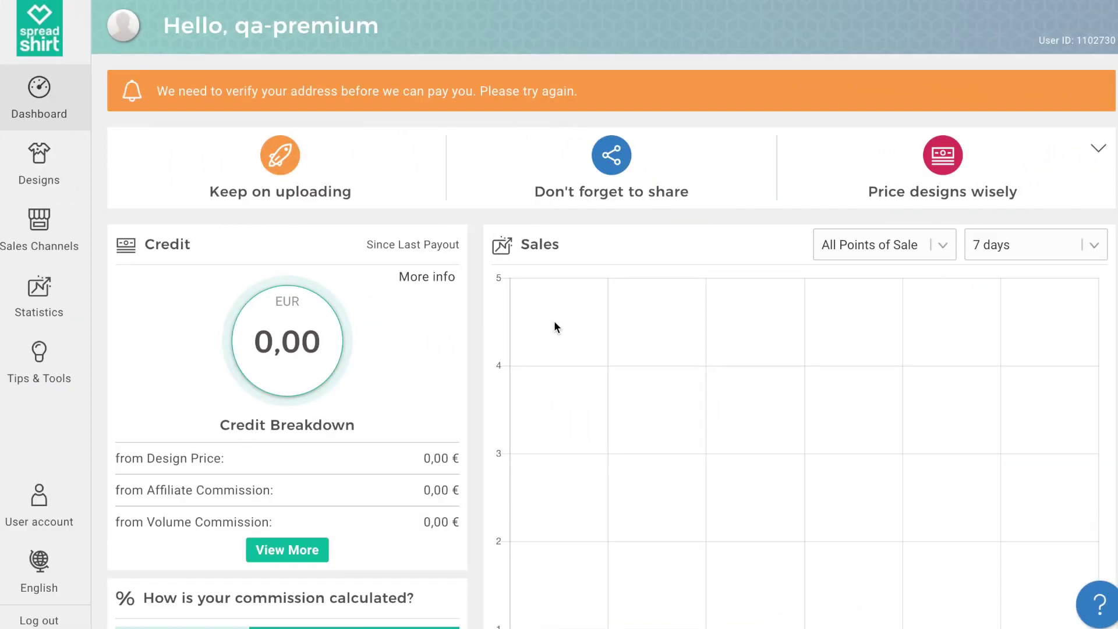
Step: Go to Designs and start creating products for the uploaded 'awesome vector' design
left_click(36, 169)
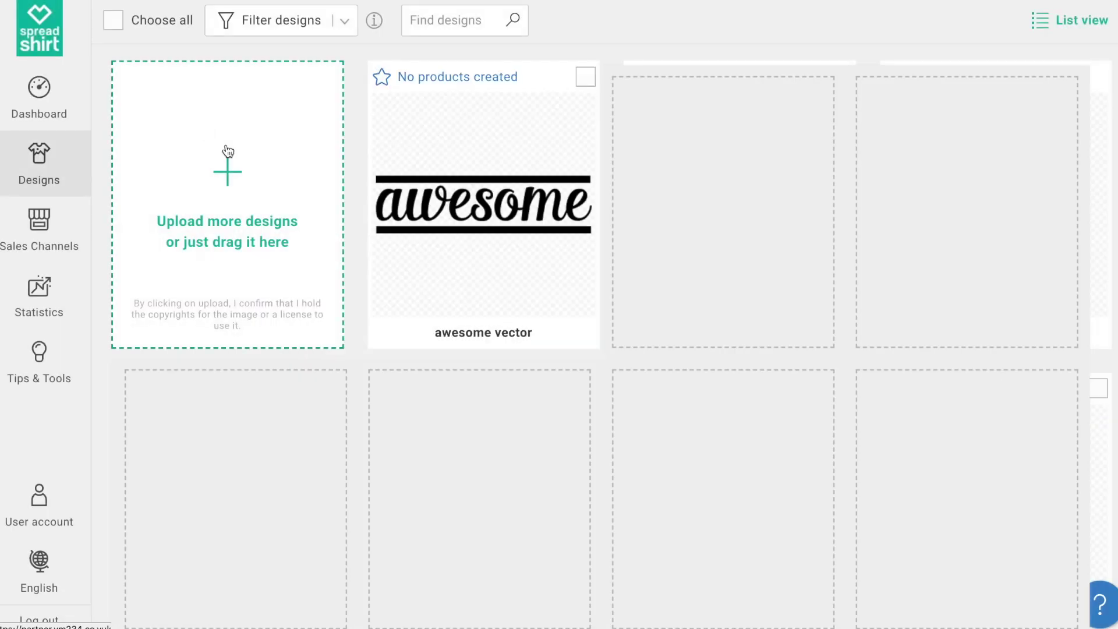
left_click(490, 219)
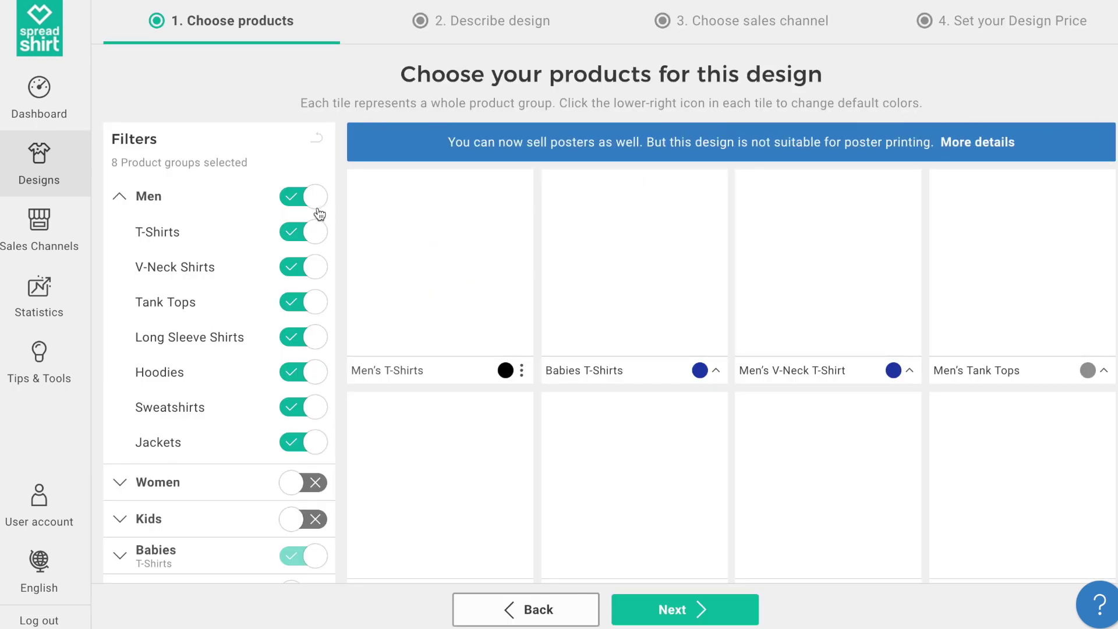
Step: Turn off Babies and Men, turn on Accessories, and set the Caps default colour to grey
scroll(200, 296, "down", 2)
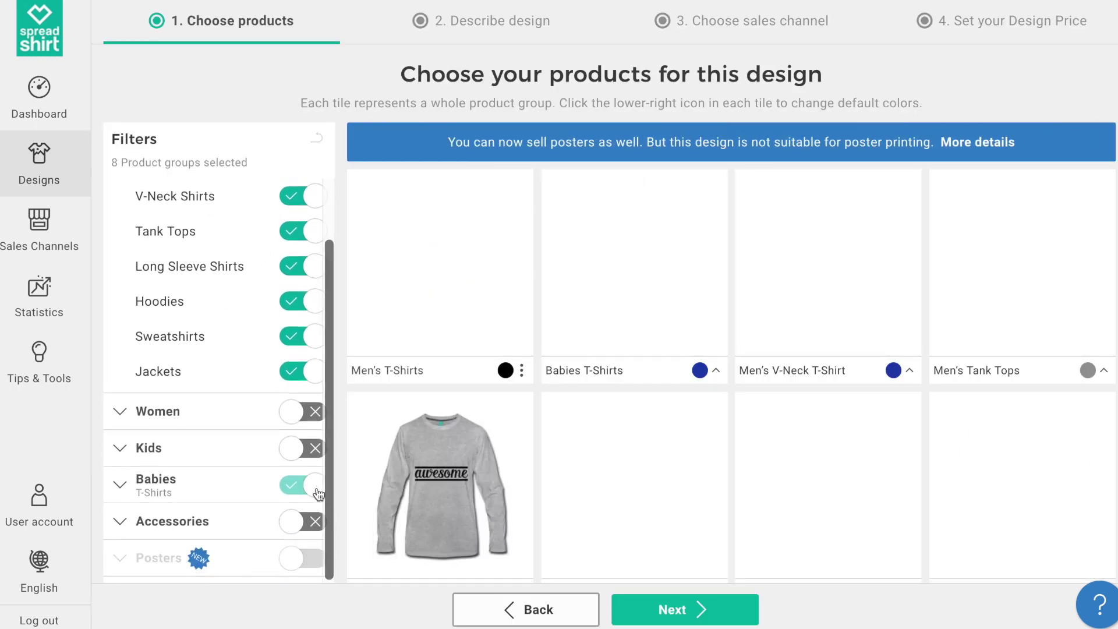
left_click(316, 494)
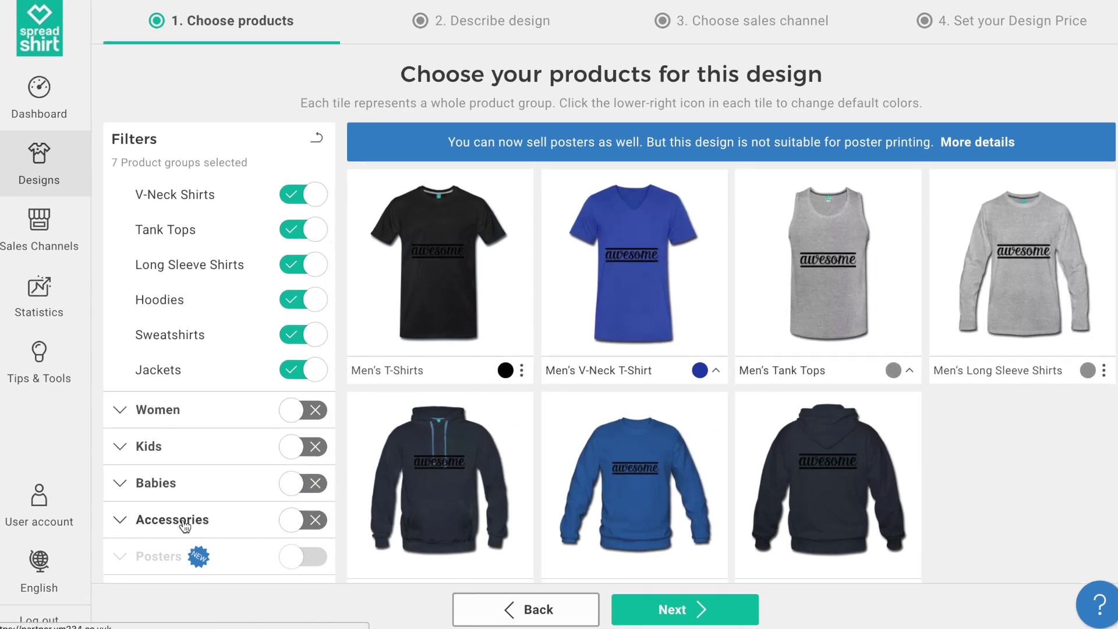
left_click(293, 520)
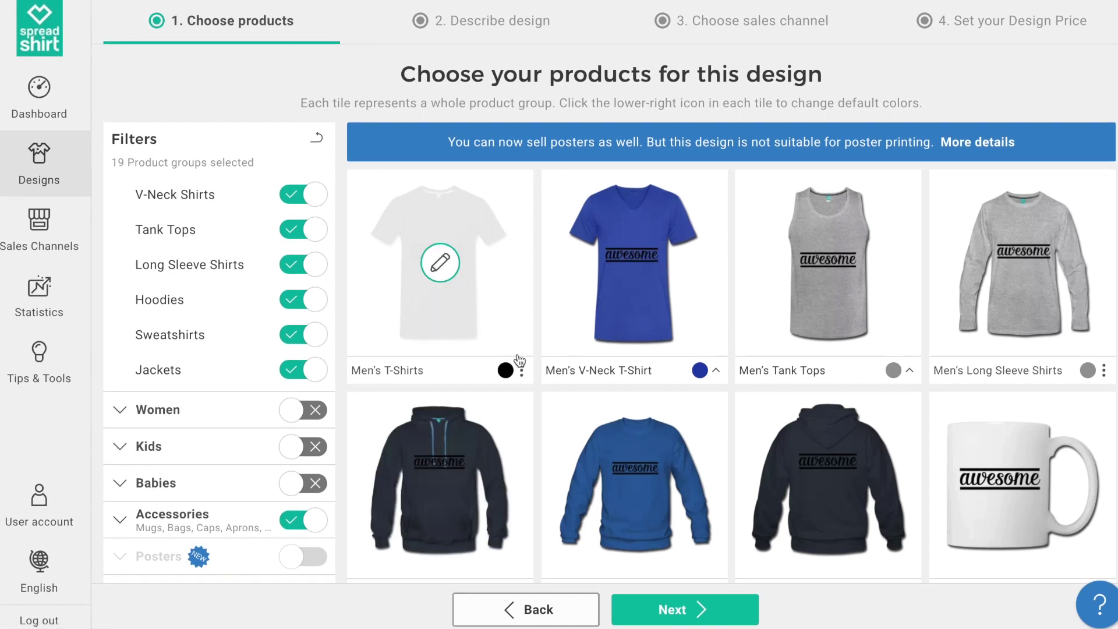
scroll(519, 361, "down", 3)
scroll(519, 361, "down", 3)
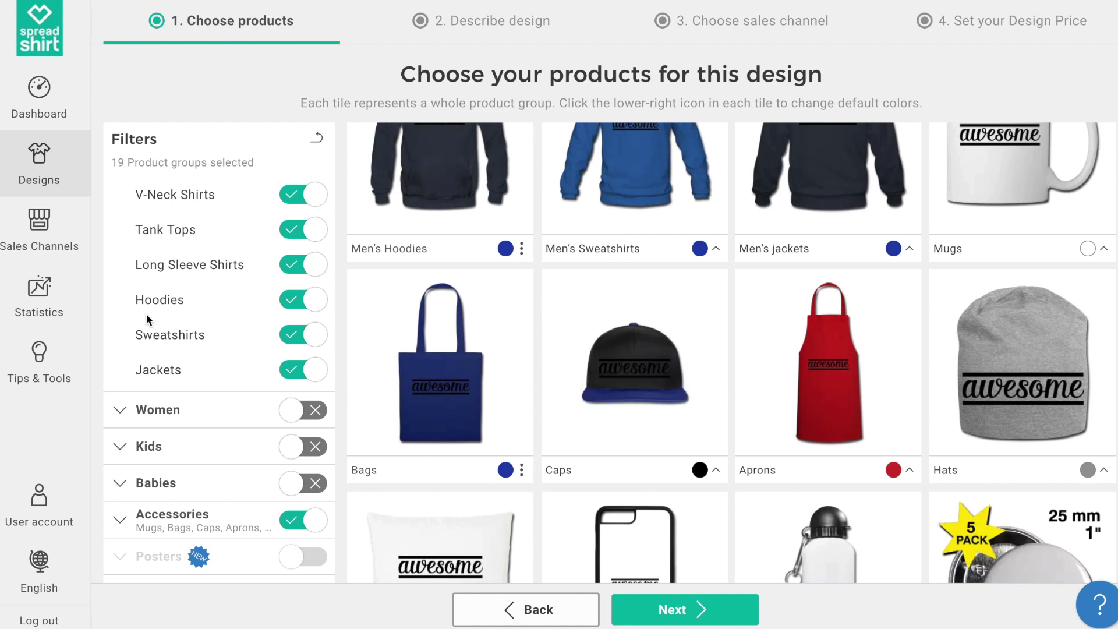
scroll(146, 314, "up", 2)
left_click(319, 197)
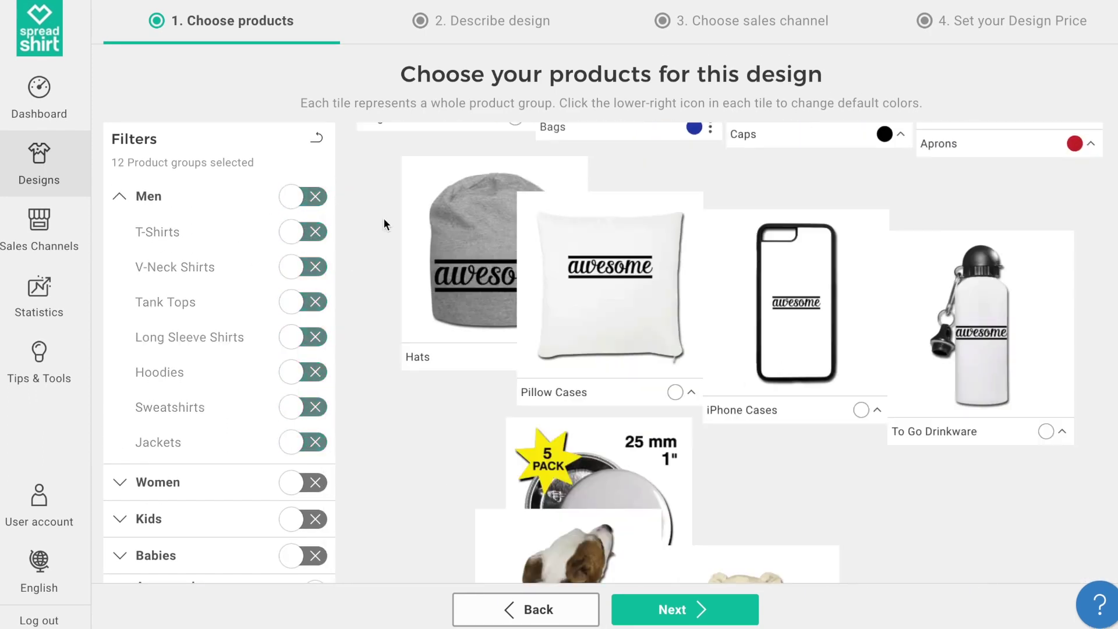
scroll(529, 284, "up", 2)
scroll(533, 286, "up", 2)
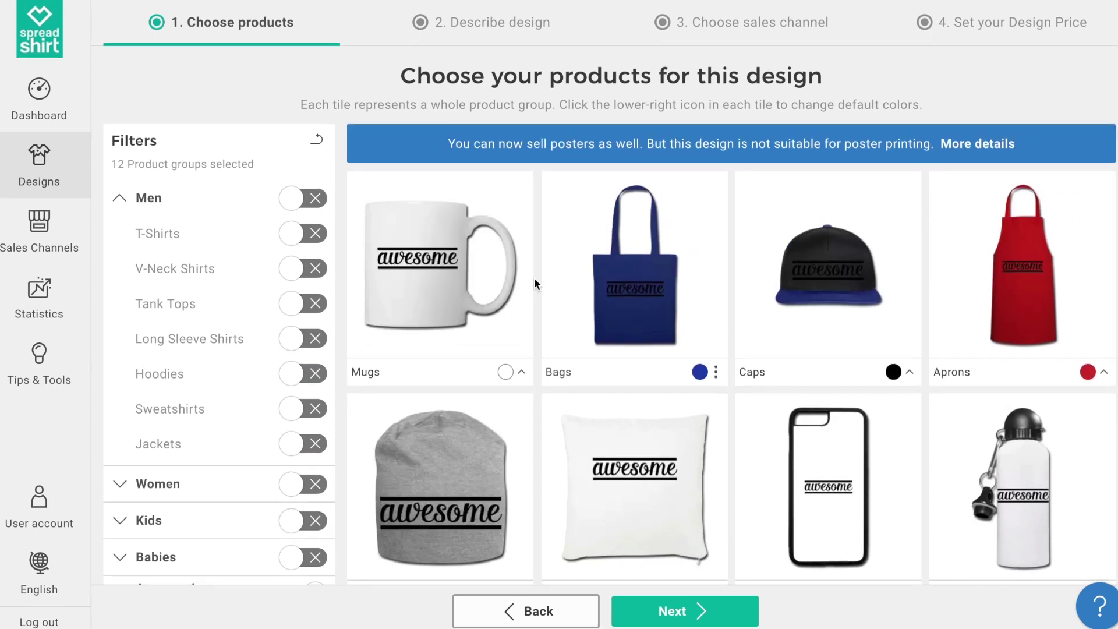
left_click(910, 373)
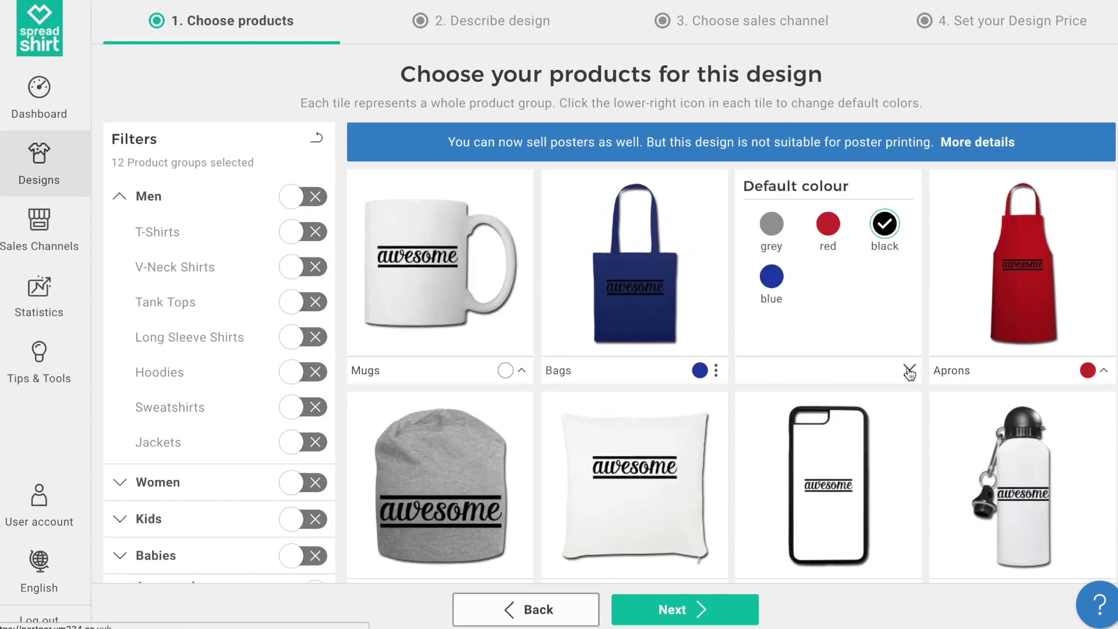
left_click(771, 233)
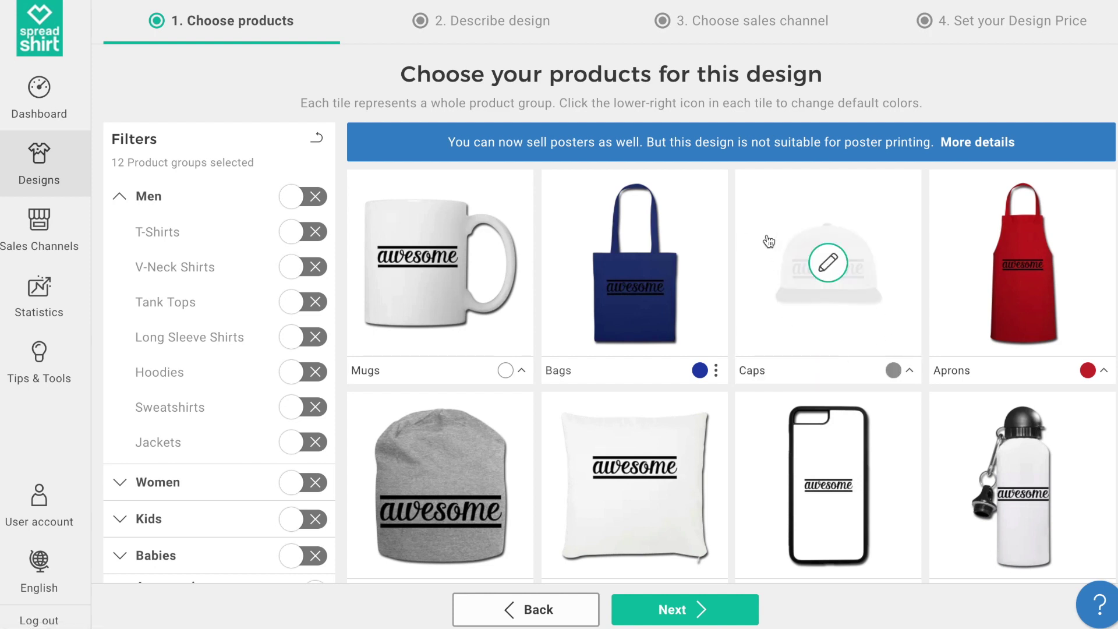
Step: Make the cap blue with a red brim and print the design in white
left_click(818, 253)
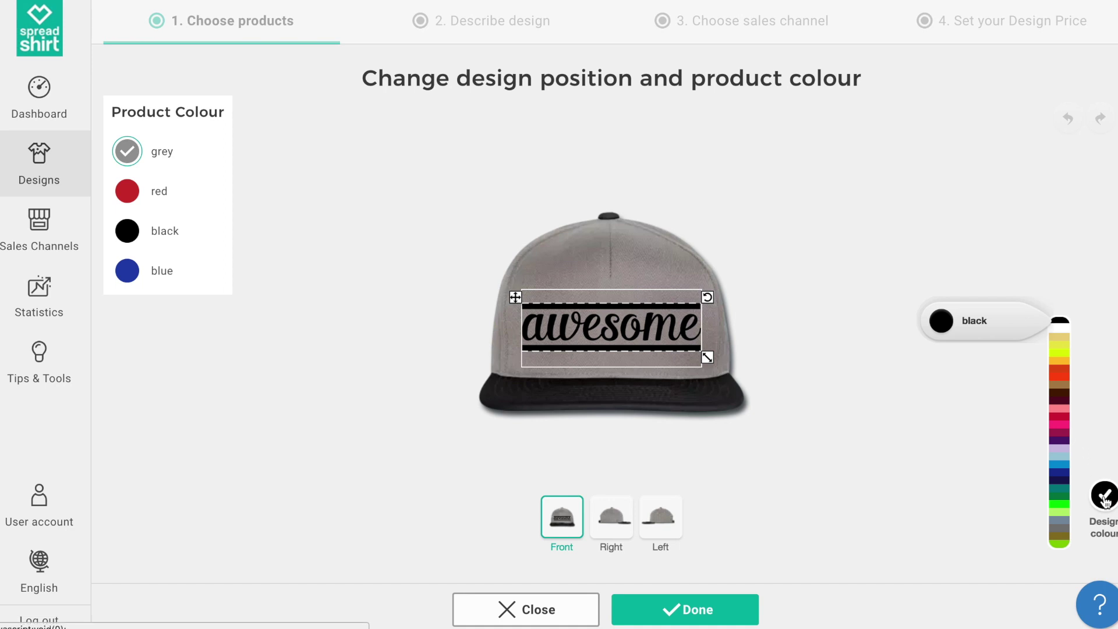
left_click(1064, 430)
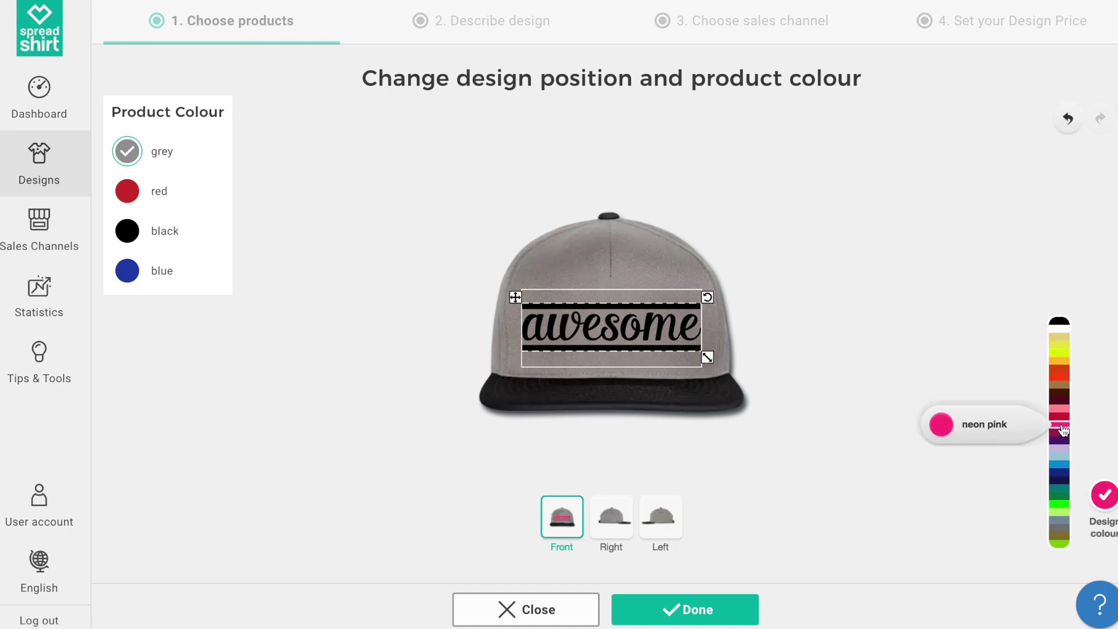
left_click(1060, 412)
left_click(1061, 383)
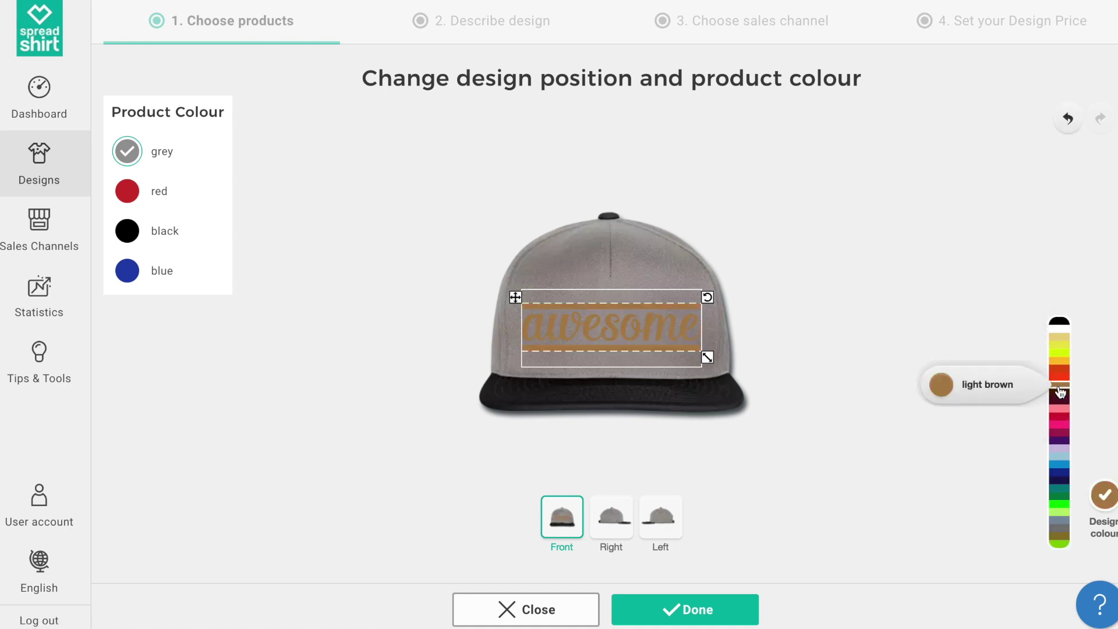
left_click(1061, 369)
left_click(1061, 355)
left_click(1060, 345)
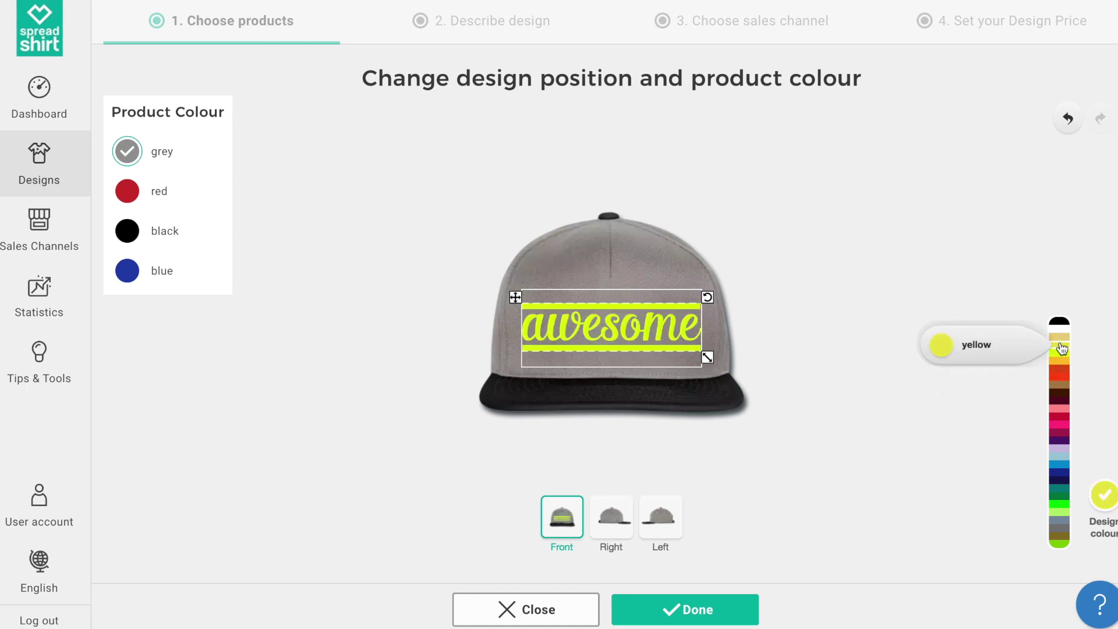
left_click(1061, 336)
left_click(1064, 496)
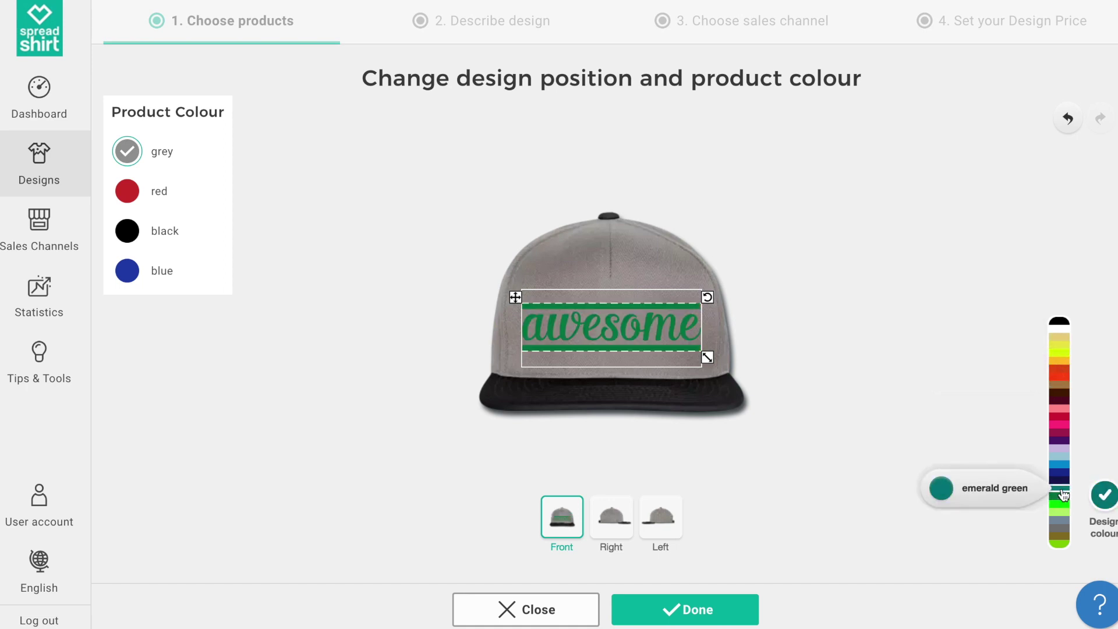
left_click(1058, 466)
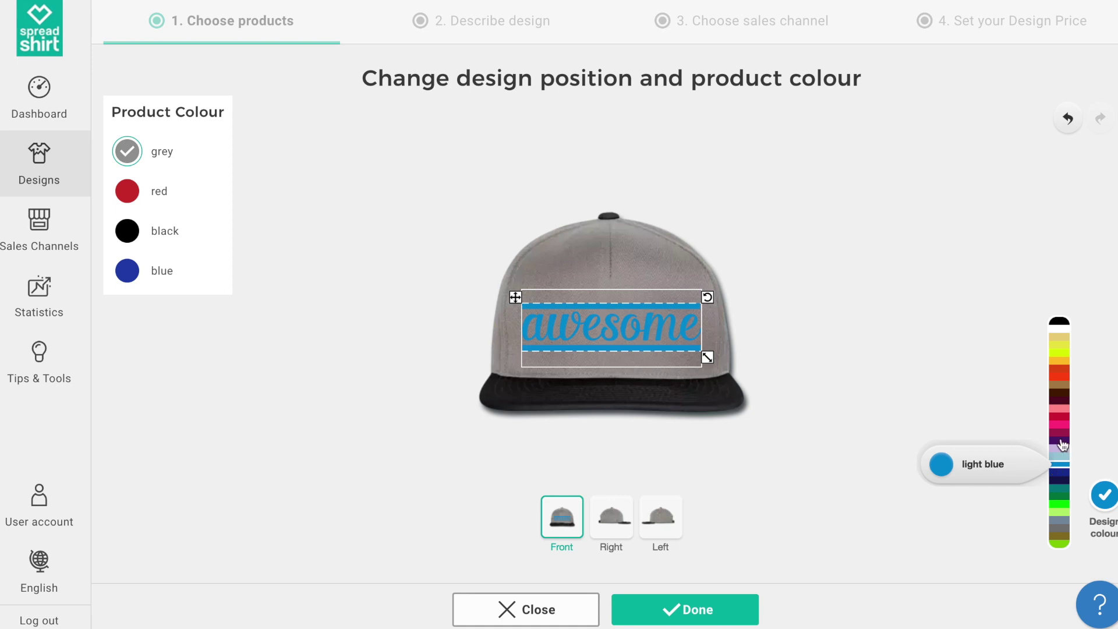
left_click(1060, 417)
left_click(1060, 400)
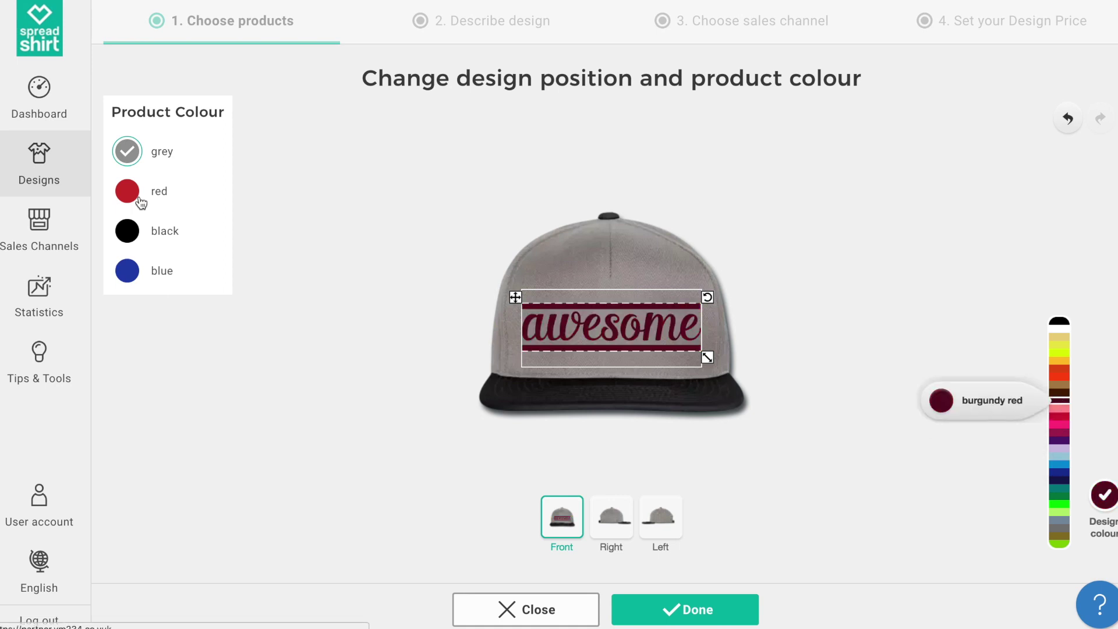
left_click(130, 230)
left_click(1065, 330)
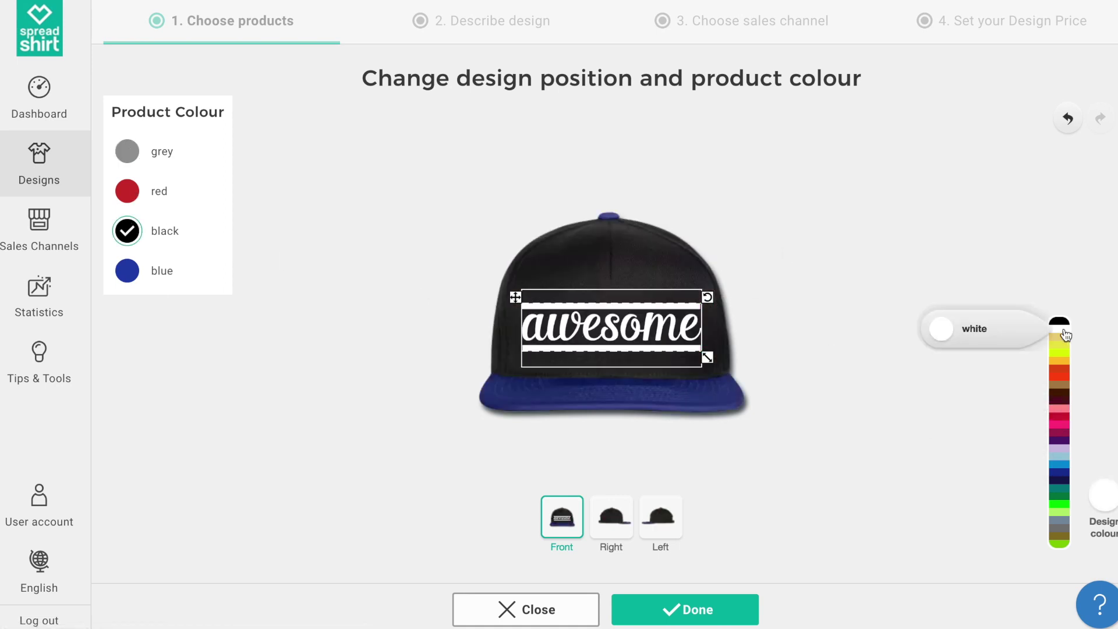
left_click(1060, 465)
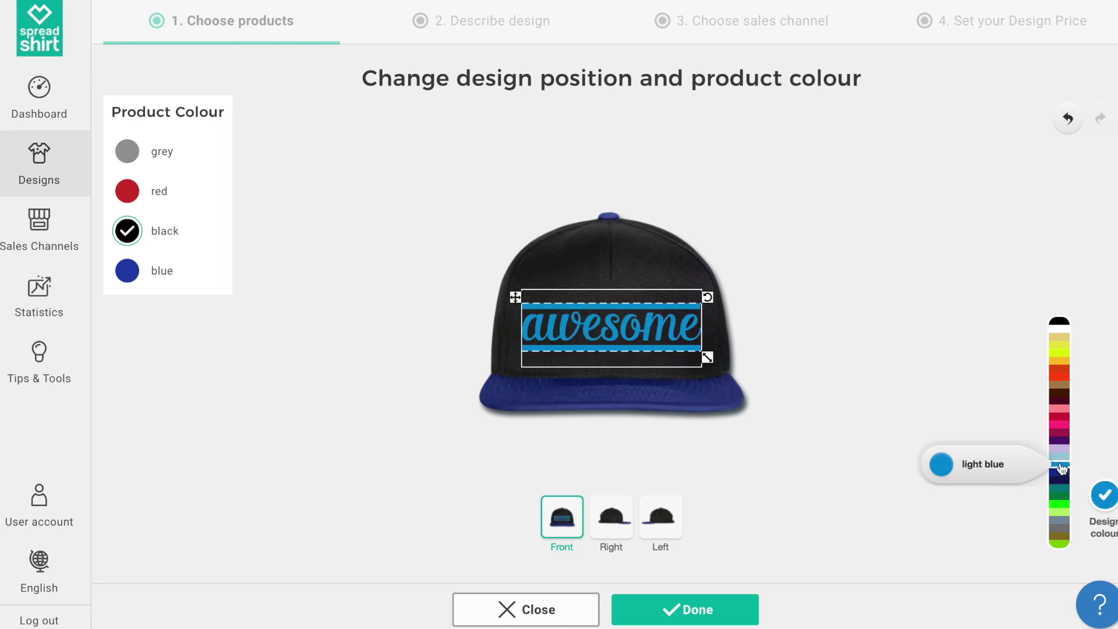
left_click(1061, 471)
left_click(128, 271)
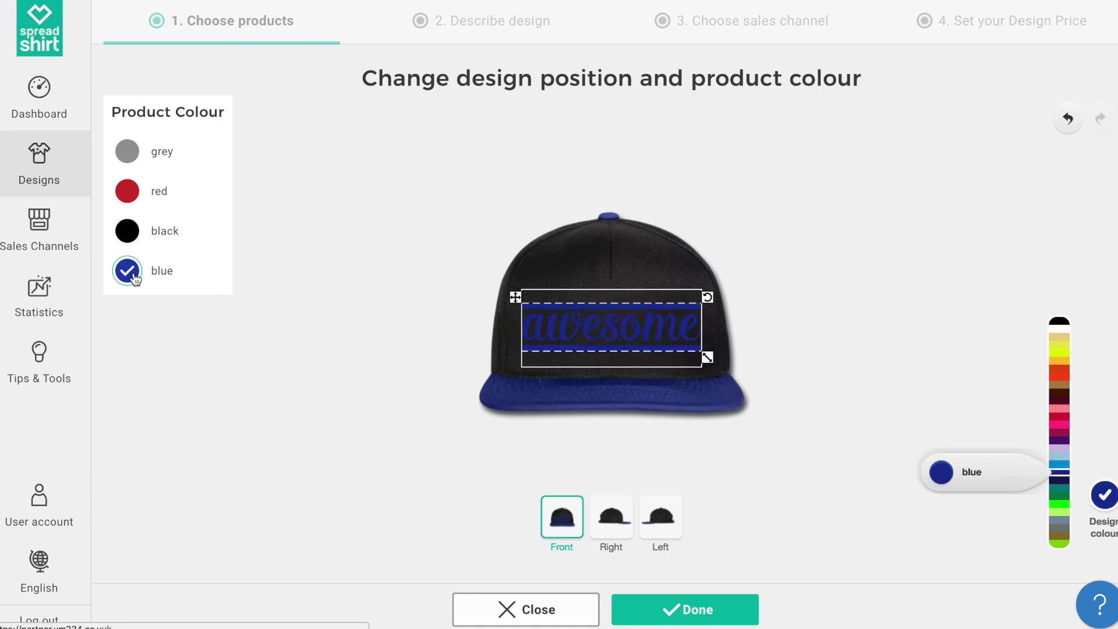
left_click(1063, 333)
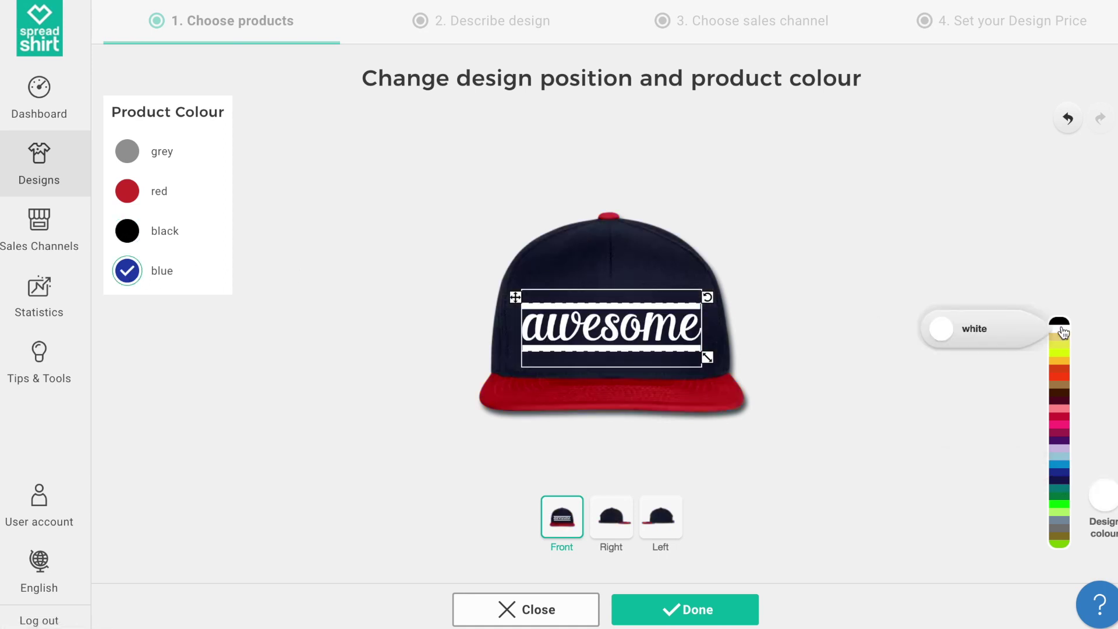
Step: Resize and level the design across the cap front, about 5.40 × 1.40 in
left_click_drag(706, 360, 679, 349)
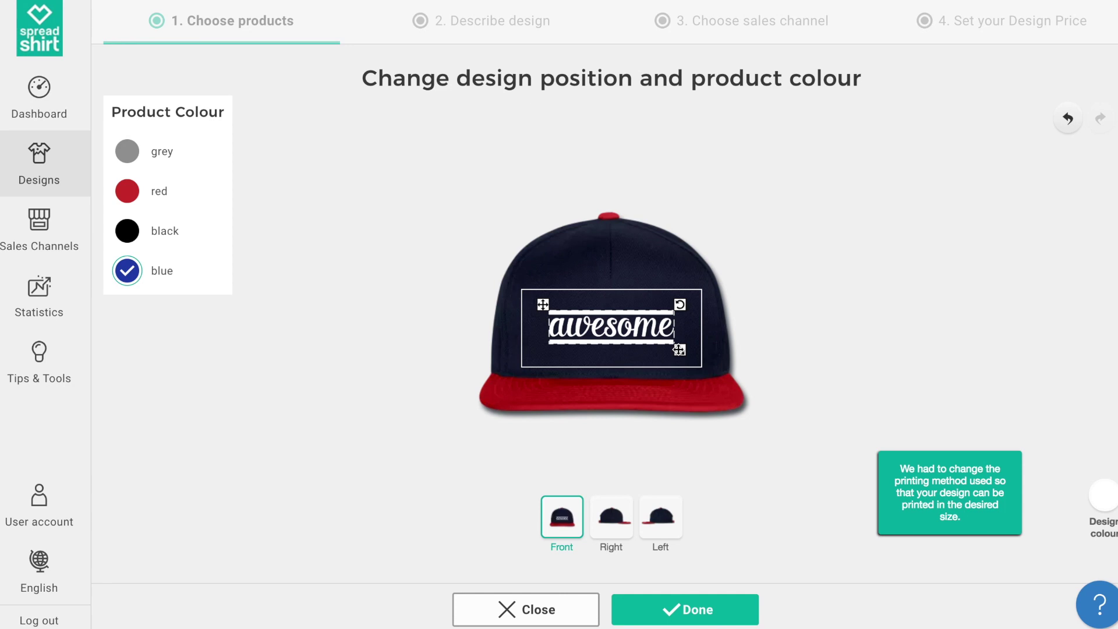
left_click_drag(684, 307, 673, 290)
left_click_drag(686, 334, 698, 339)
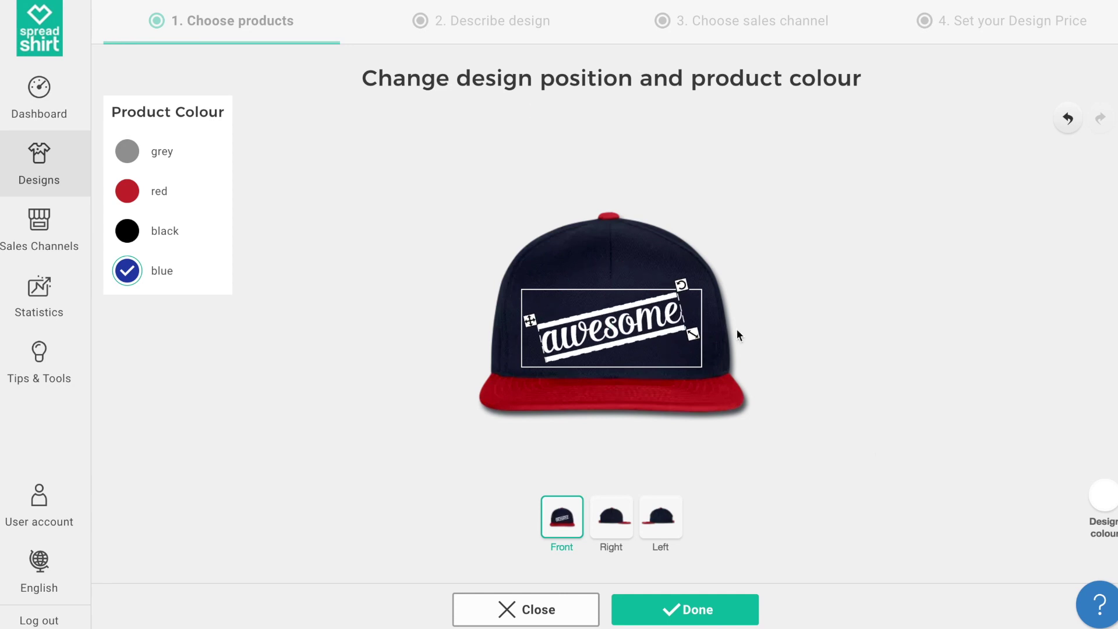
left_click(797, 319)
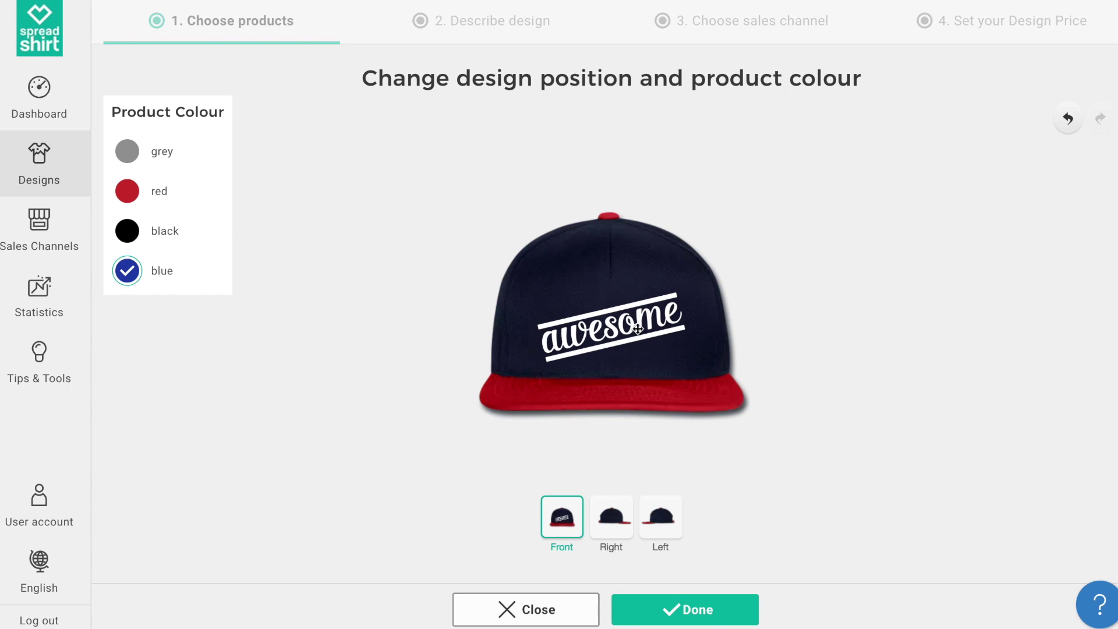
left_click(638, 330)
left_click_drag(685, 291, 690, 304)
mouse_move(691, 355)
left_mouse_down()
mouse_move(705, 357)
mouse_move(676, 343)
left_mouse_up()
left_click(799, 317)
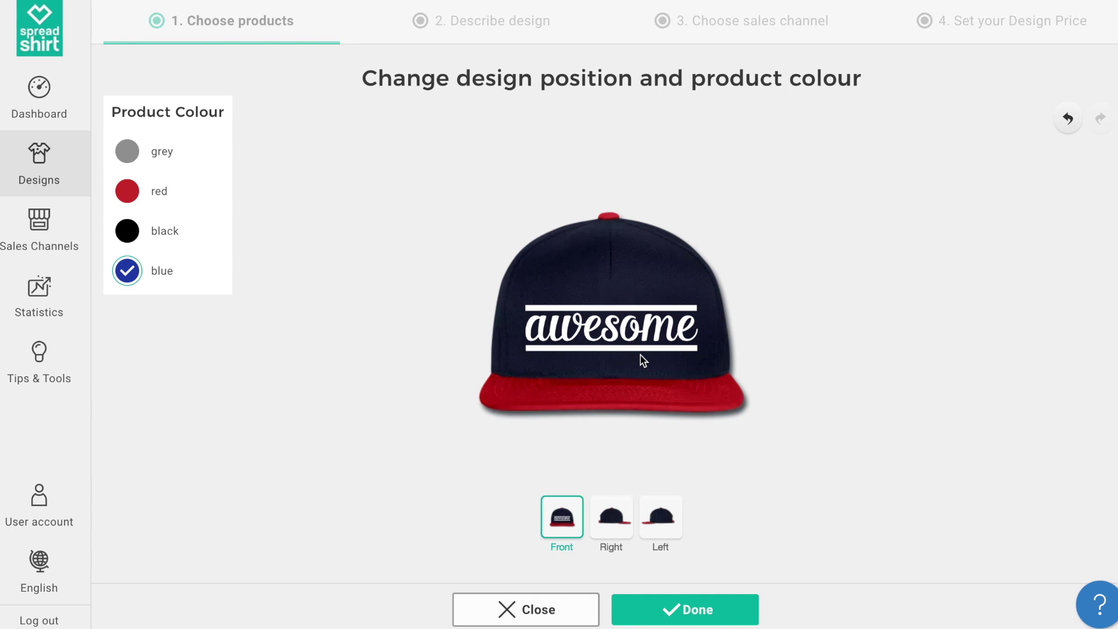
Step: Save the cap, then turn the bottle design upright, enlarge it, and move it into the printable area
left_click(722, 610)
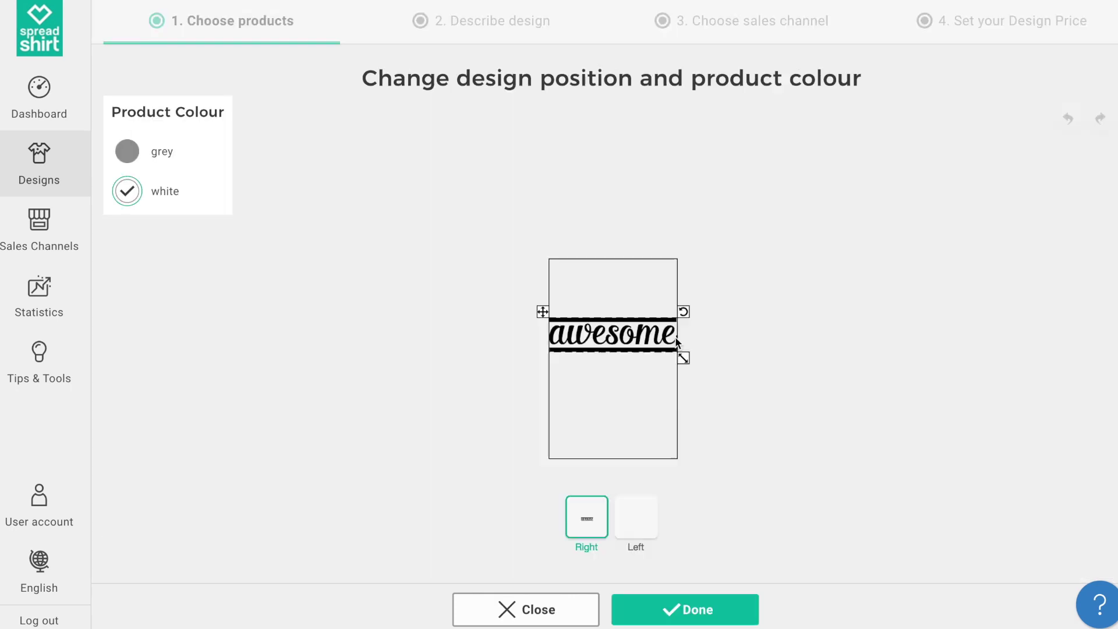
left_click_drag(686, 312, 668, 233)
left_click_drag(627, 277, 628, 327)
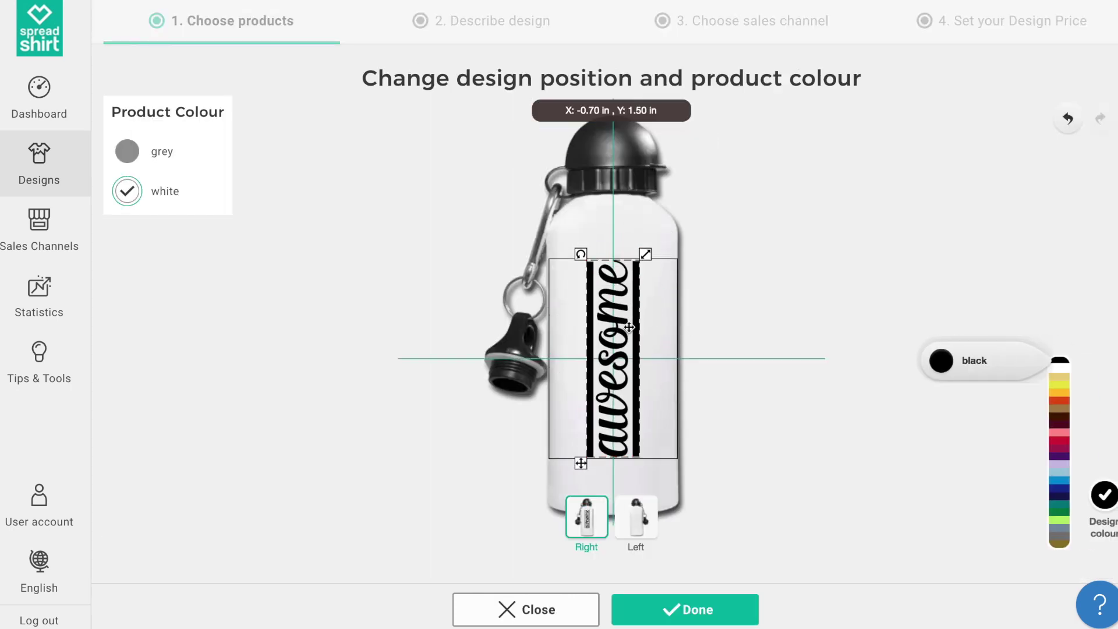
left_click(717, 321)
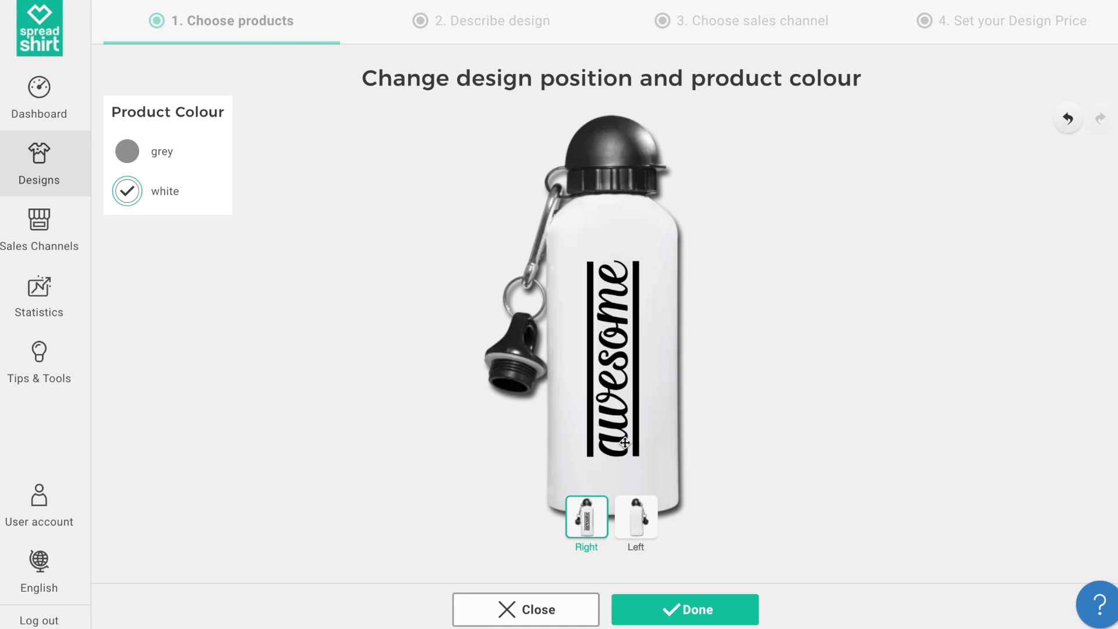
Step: Make the bottle grey and colour its design navy blue, then finish editing
left_click(127, 150)
left_click(613, 326)
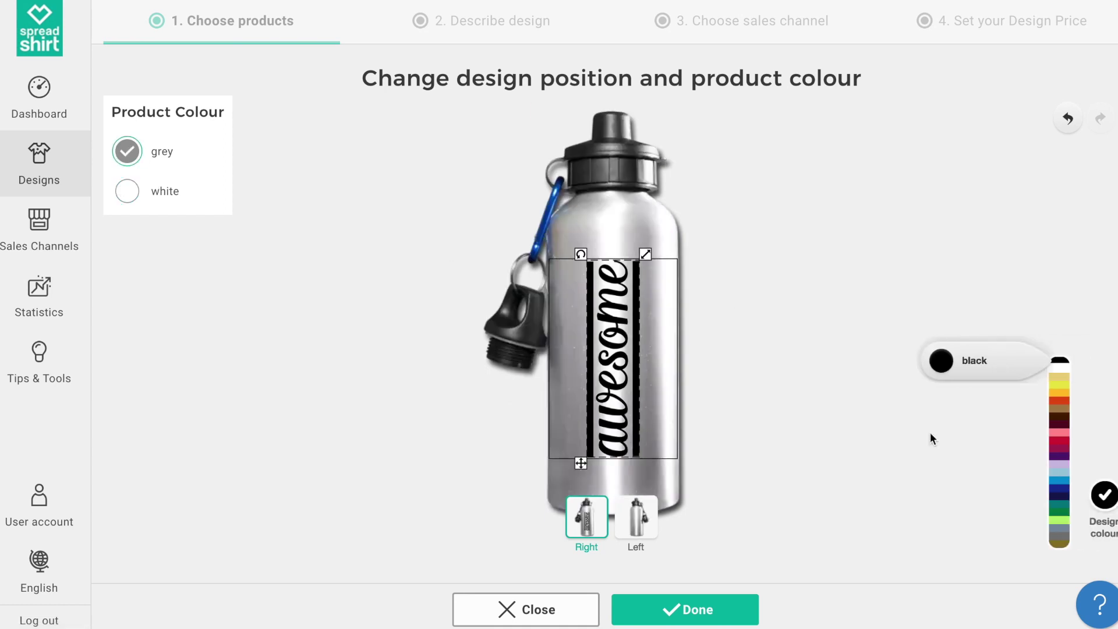
left_click(1063, 479)
left_click(1064, 511)
left_click(1060, 361)
left_click(711, 289)
left_click(629, 367)
left_click(1068, 491)
left_click(474, 274)
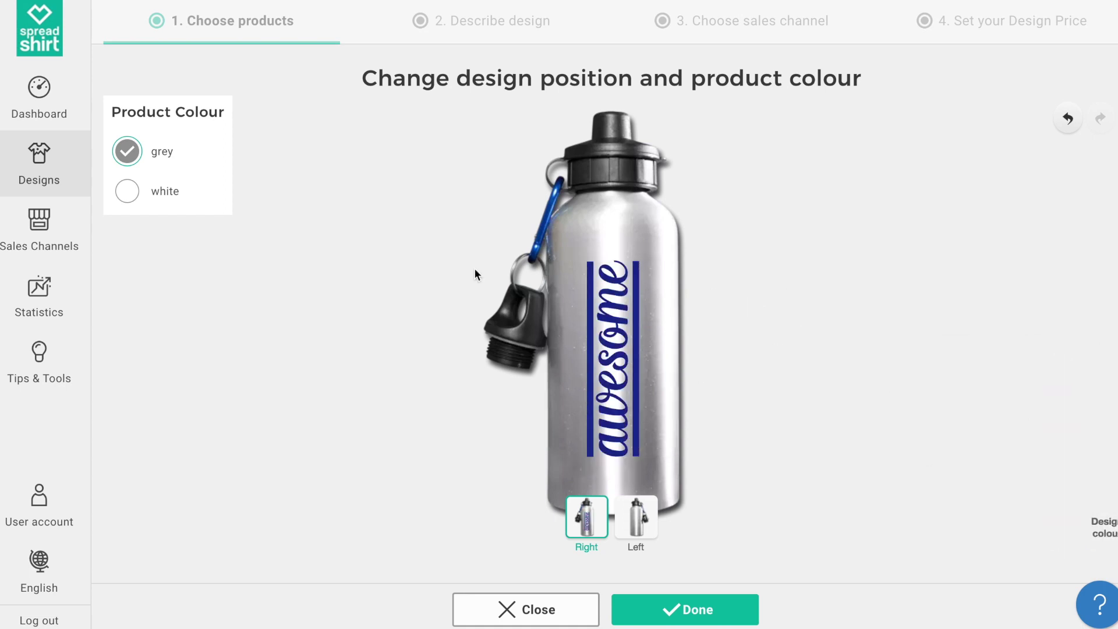
left_click(737, 622)
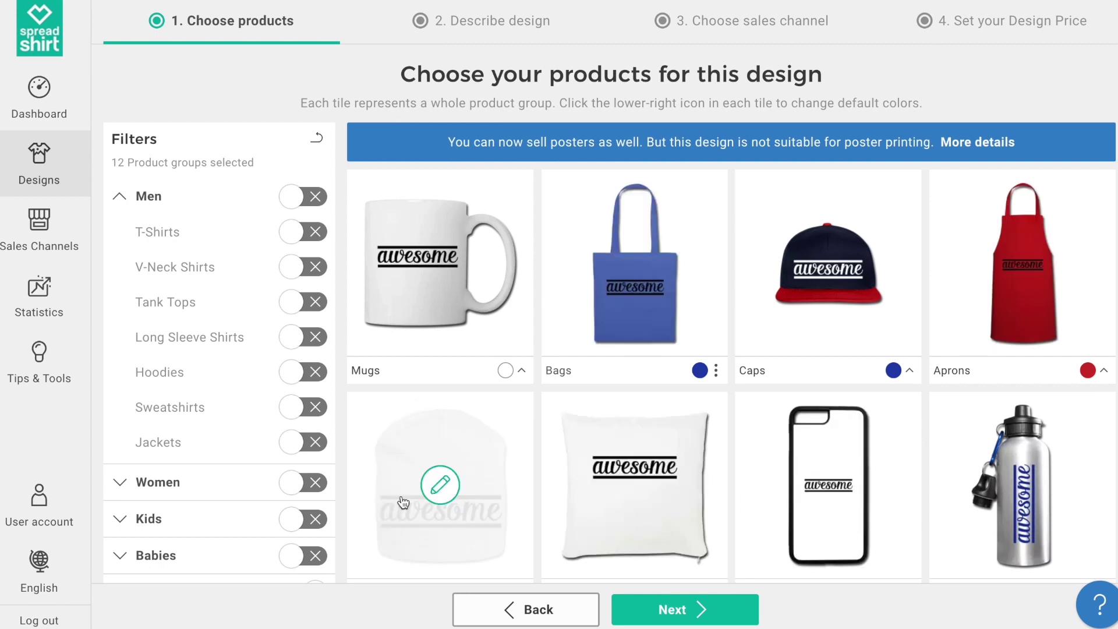
Step: Drop Mugs, Bags, Aprons, Pillow Cases, iPhone Cases, Buttons, Bandanas and Soft Toys from the products
scroll(674, 482, "down", 2)
scroll(211, 410, "down", 3)
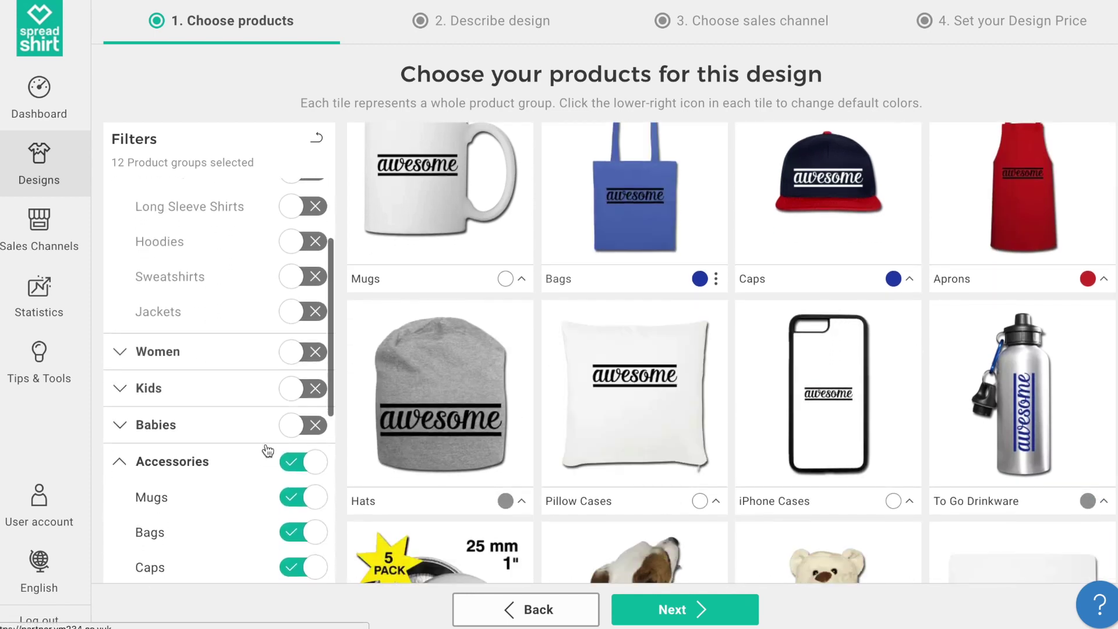
scroll(266, 450, "down", 2)
left_click(313, 364)
left_click(314, 400)
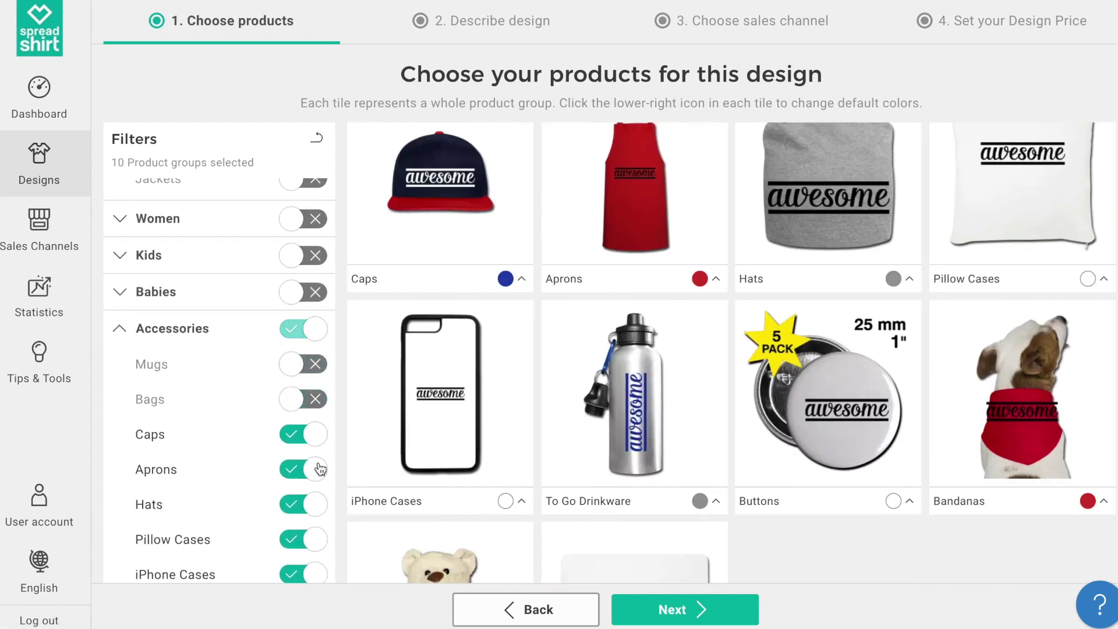
left_click(319, 469)
scroll(320, 466, "down", 1)
left_click(303, 495)
left_click(303, 529)
scroll(303, 546, "down", 1)
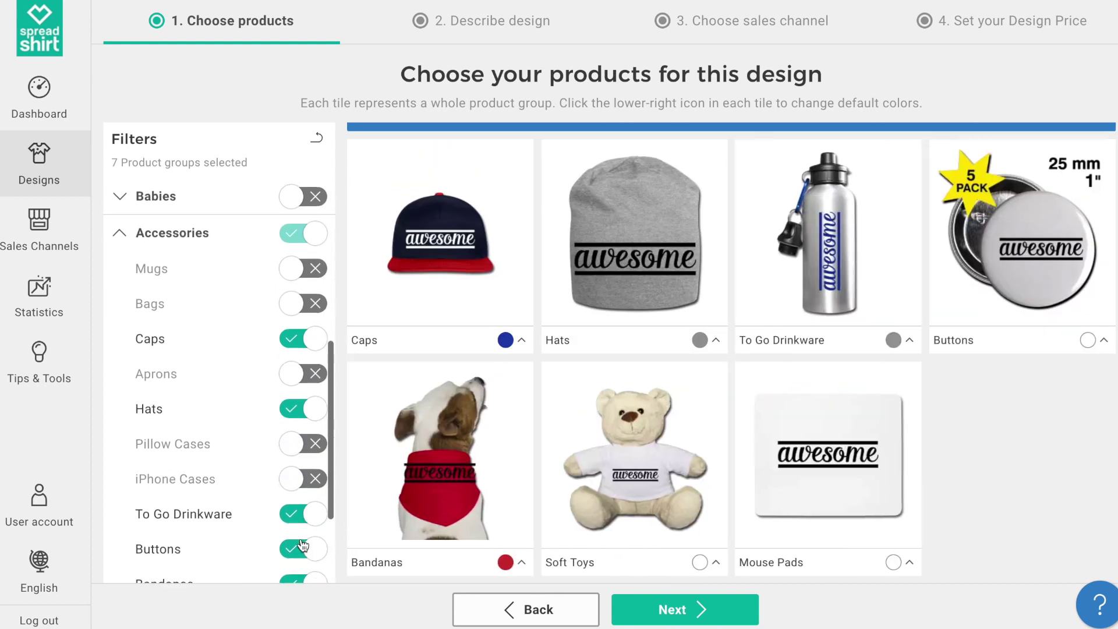
left_click(303, 548)
left_click(312, 577)
scroll(313, 574, "down", 1)
left_click(316, 533)
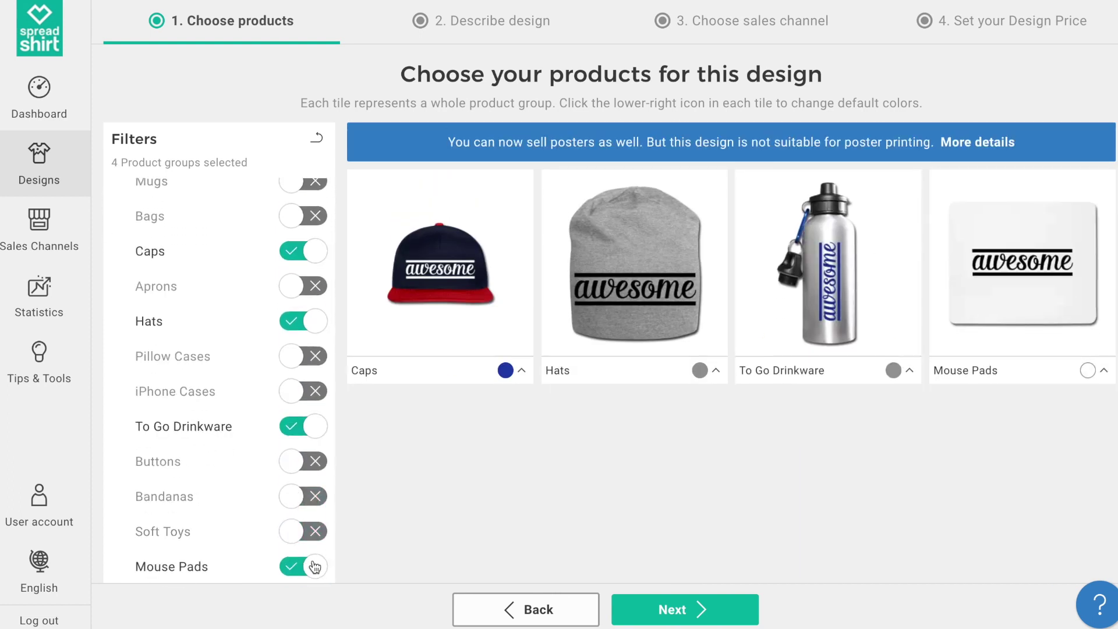
scroll(309, 525, "up", 3)
Step: Shrink the hat's design, move it lower, colour it magenta, and continue to Describe design
left_click(639, 326)
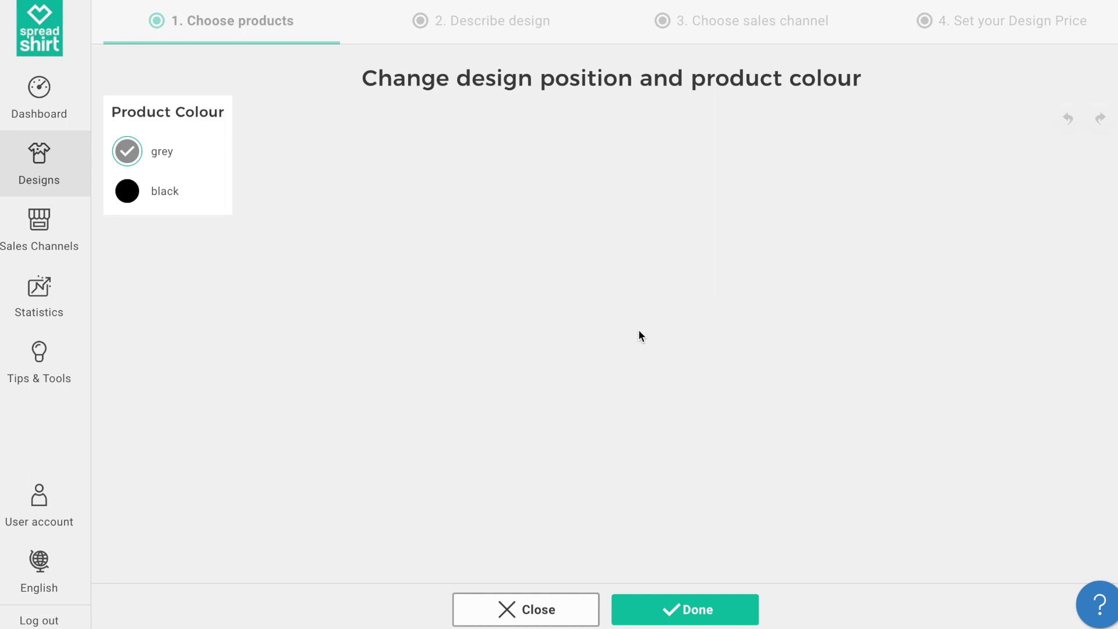
left_click_drag(770, 424, 751, 417)
left_click_drag(611, 375, 611, 419)
left_click(1068, 435)
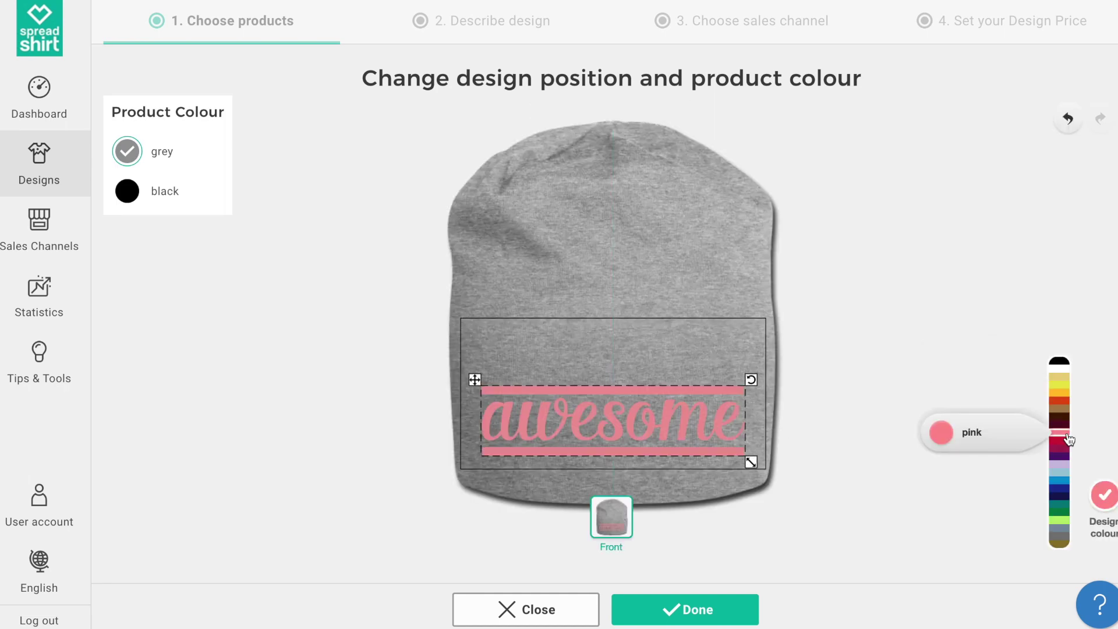
left_click(1069, 443)
left_click(1067, 450)
left_click(693, 530)
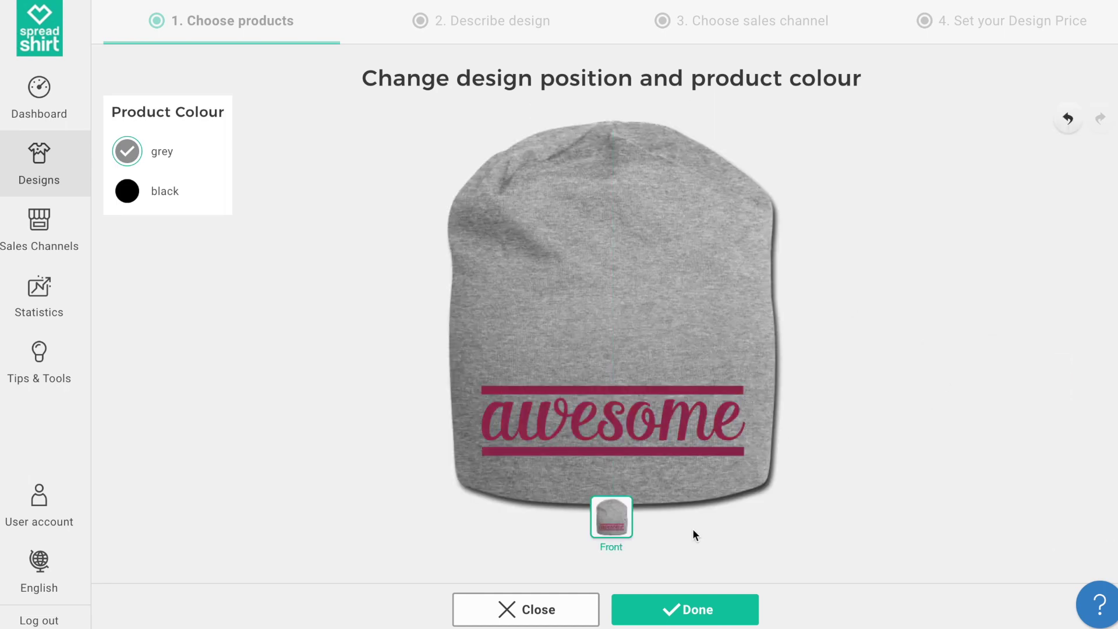
left_click(741, 606)
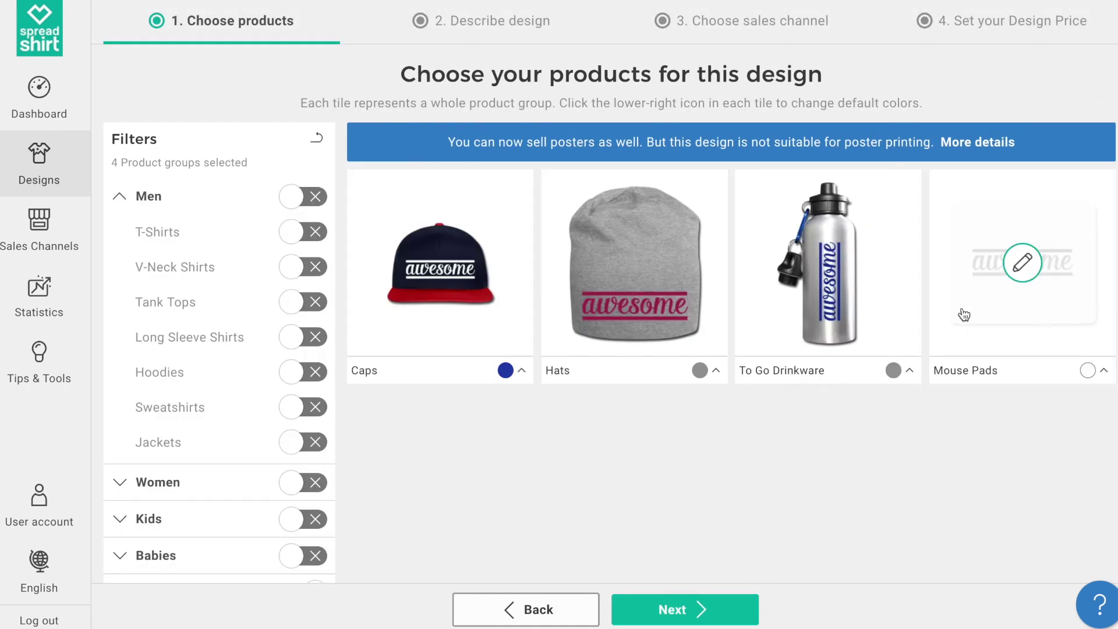
left_click(685, 603)
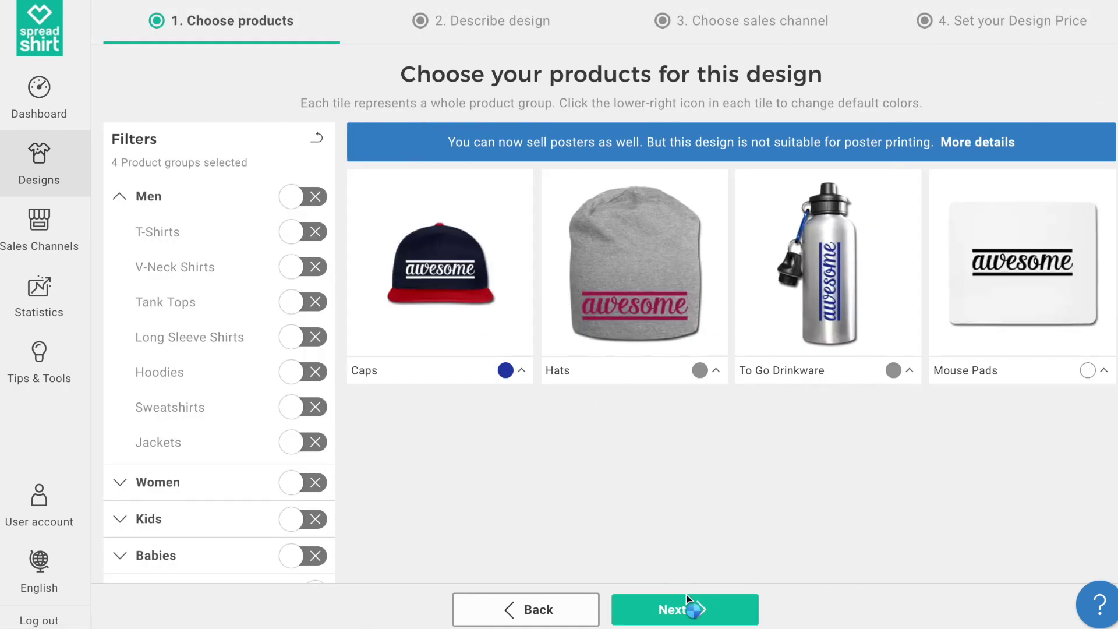
Step: Name the design 'Awesome' and describe it as 'Awesome merch for awesome people'
key("ctrl+a")
key("BackSpace")
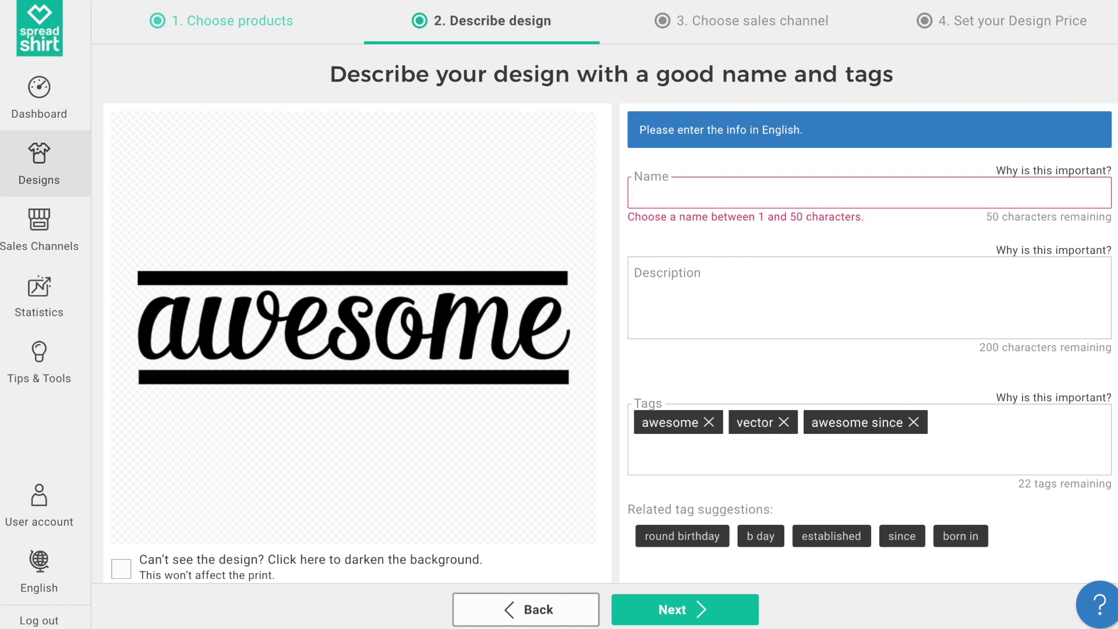
type("Awesome!")
left_click(696, 285)
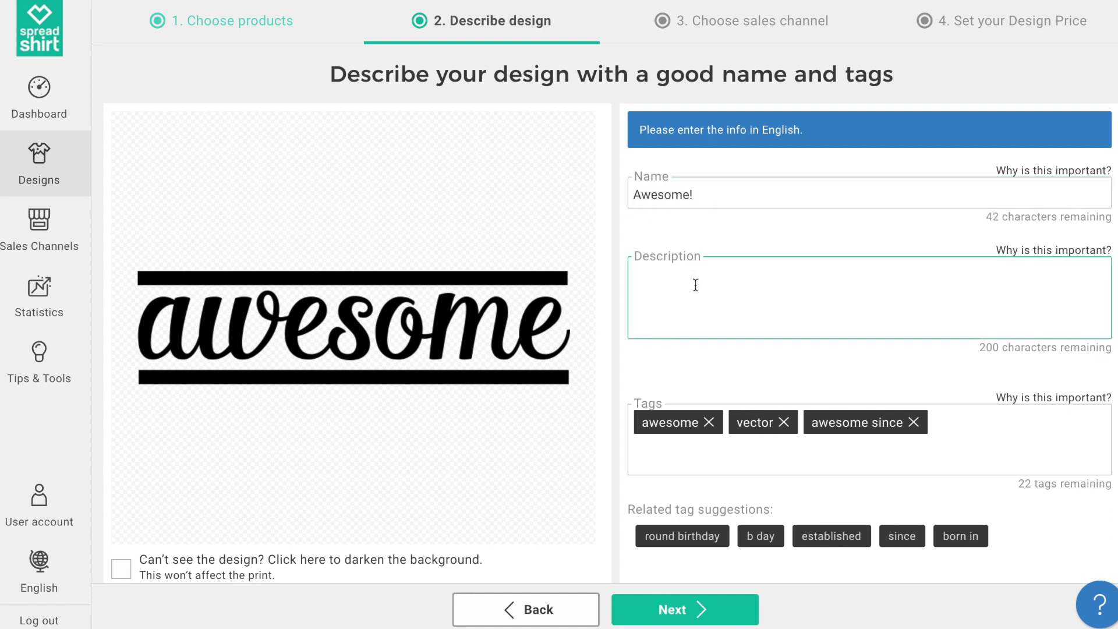
type("Awesome merch for awesome people!")
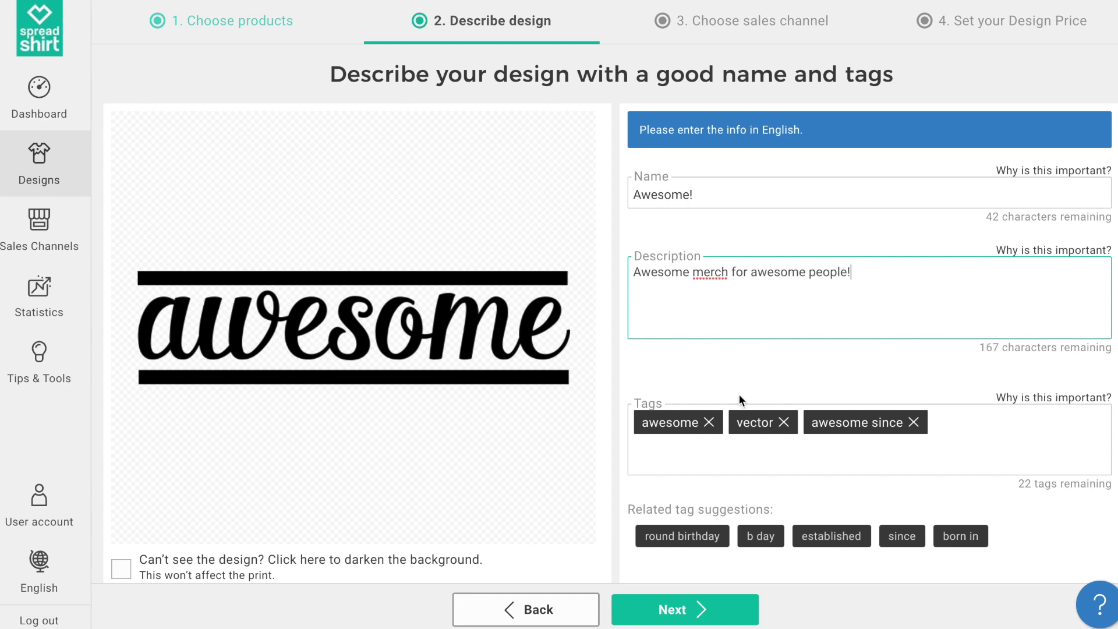
Step: Replace the vector tag with the tags fun, great, cool and style
left_click(784, 422)
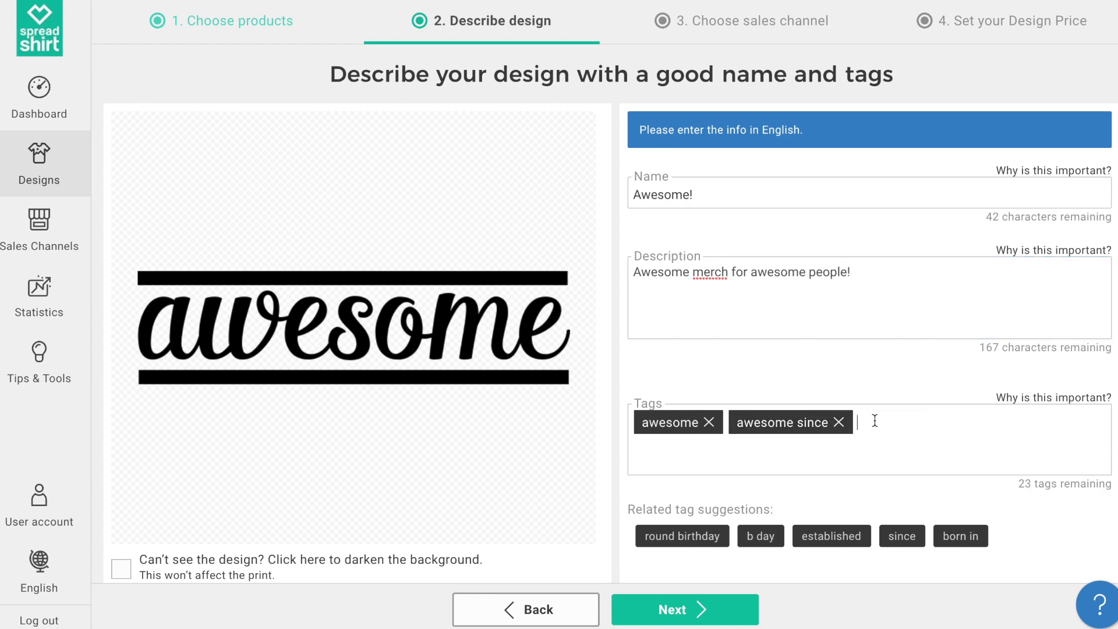
type("fun")
key("Return")
type("great")
key("Return")
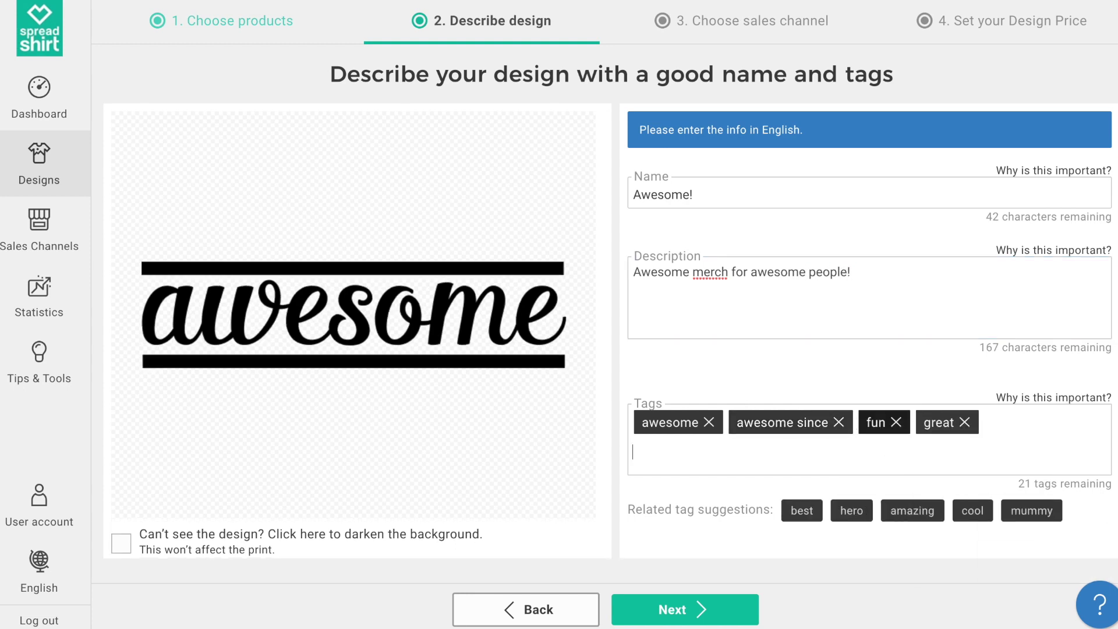
type("cool")
key("Return")
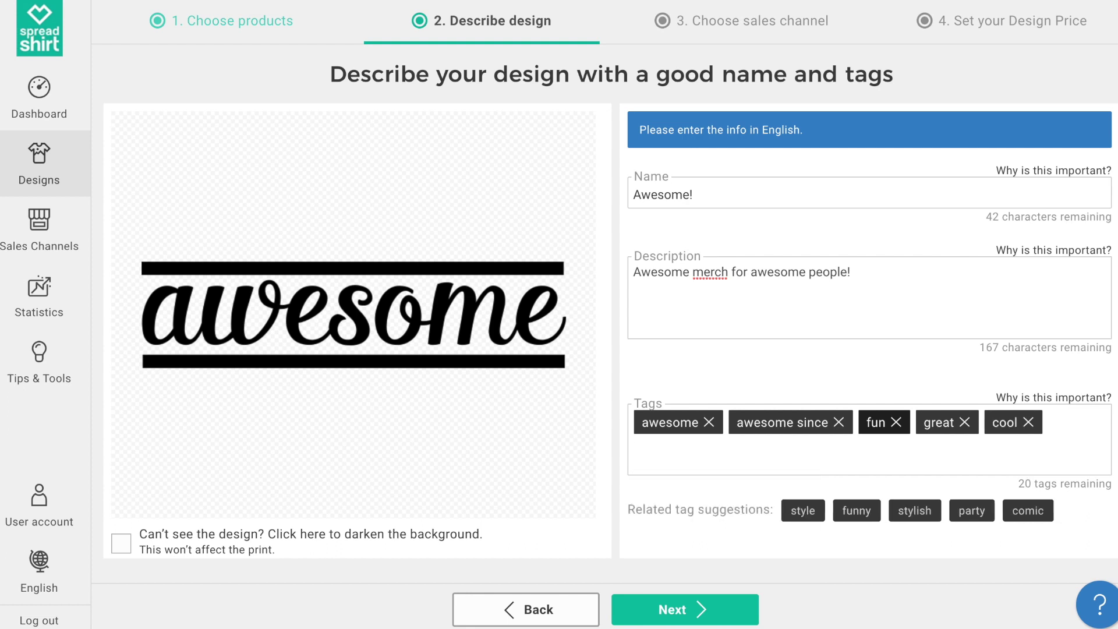
type("style")
key("Return")
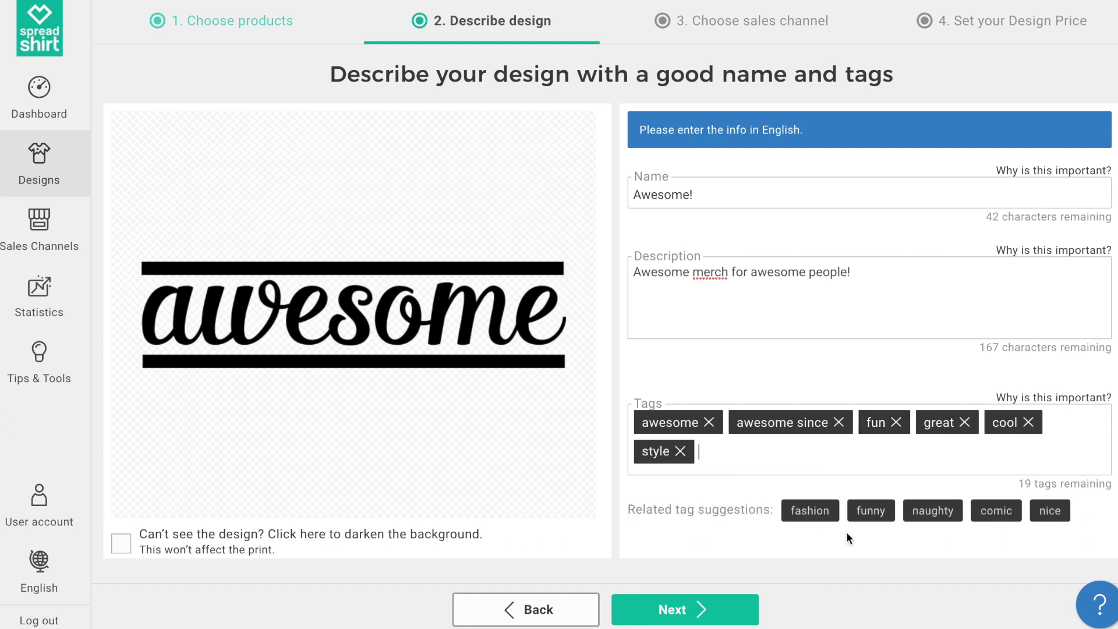
left_click(651, 611)
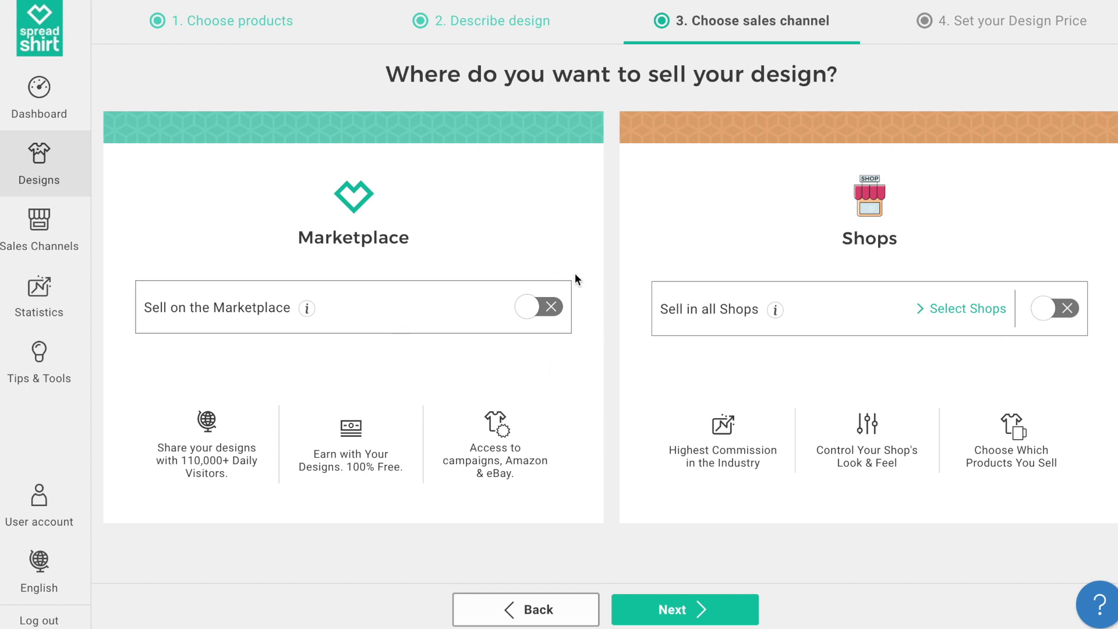
Step: Turn on selling on the Marketplace and in all Shops
left_click(539, 311)
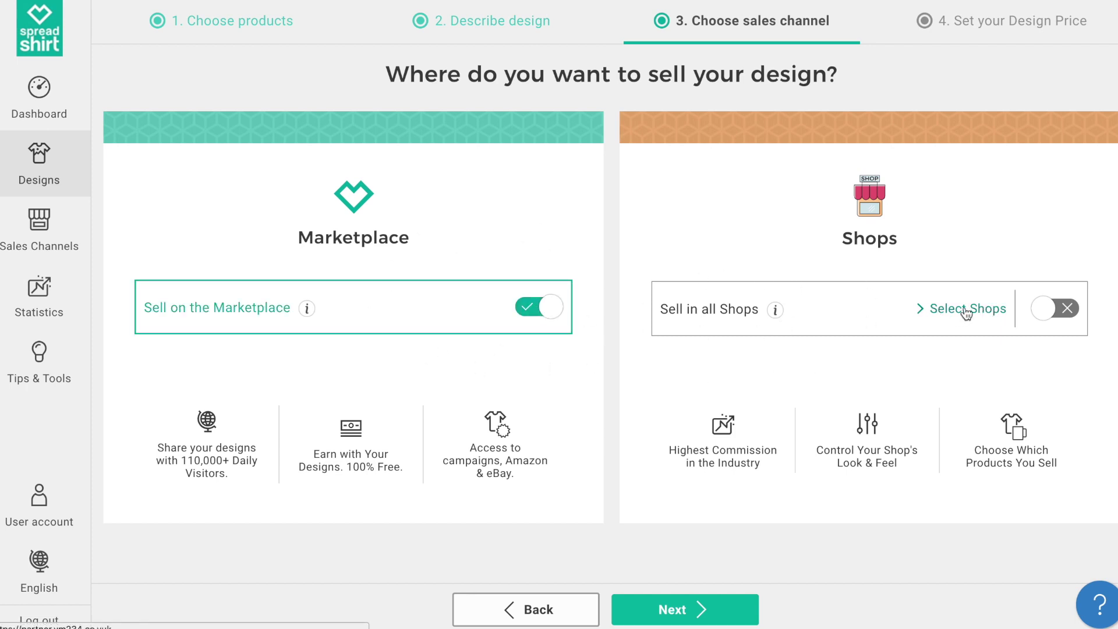
left_click(1051, 314)
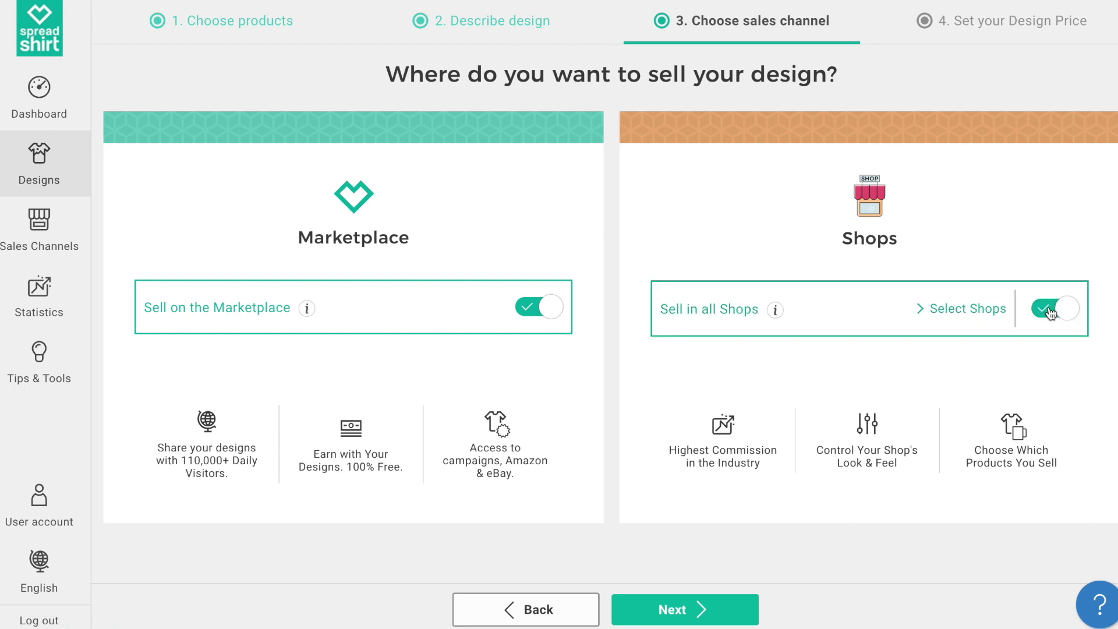
left_click(740, 609)
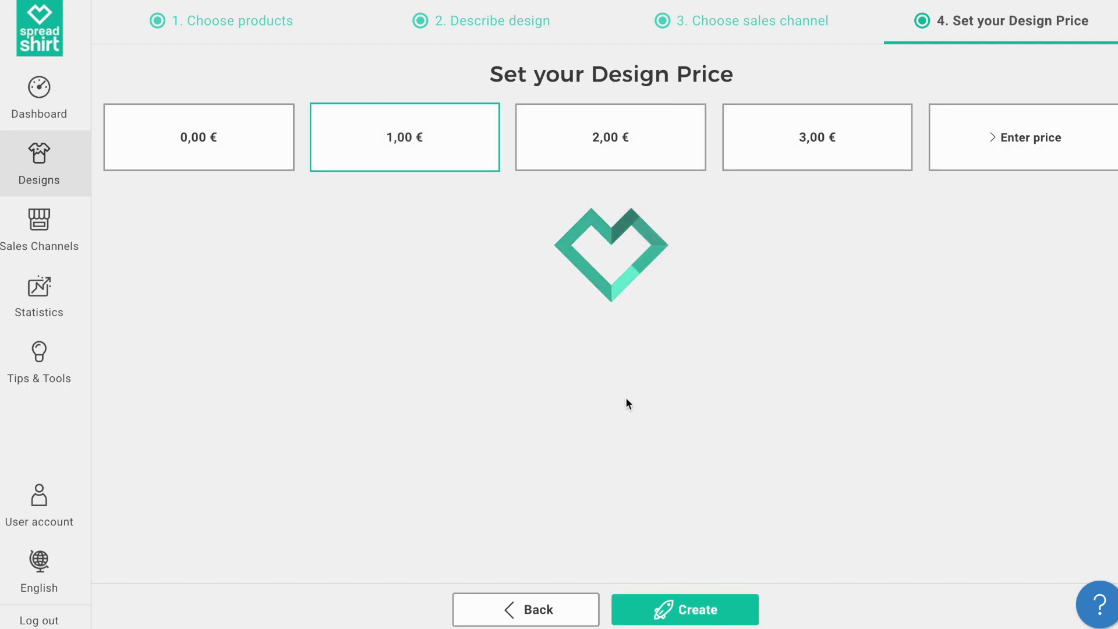
Step: Create the products at the 1,00 € design price, then start uploading another design
left_click(667, 605)
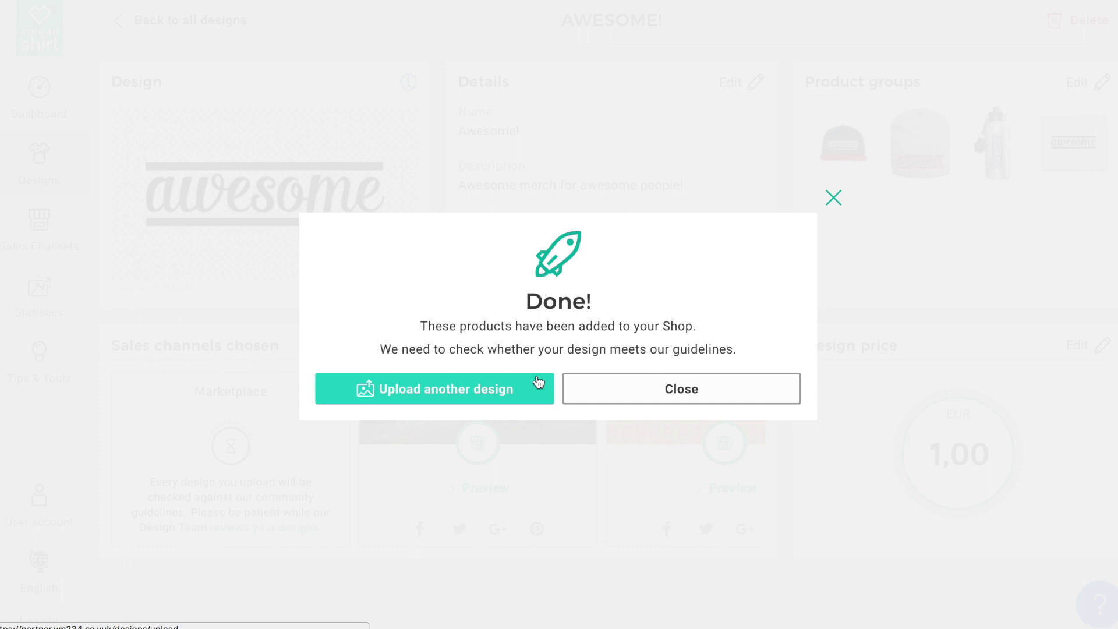
left_click(538, 382)
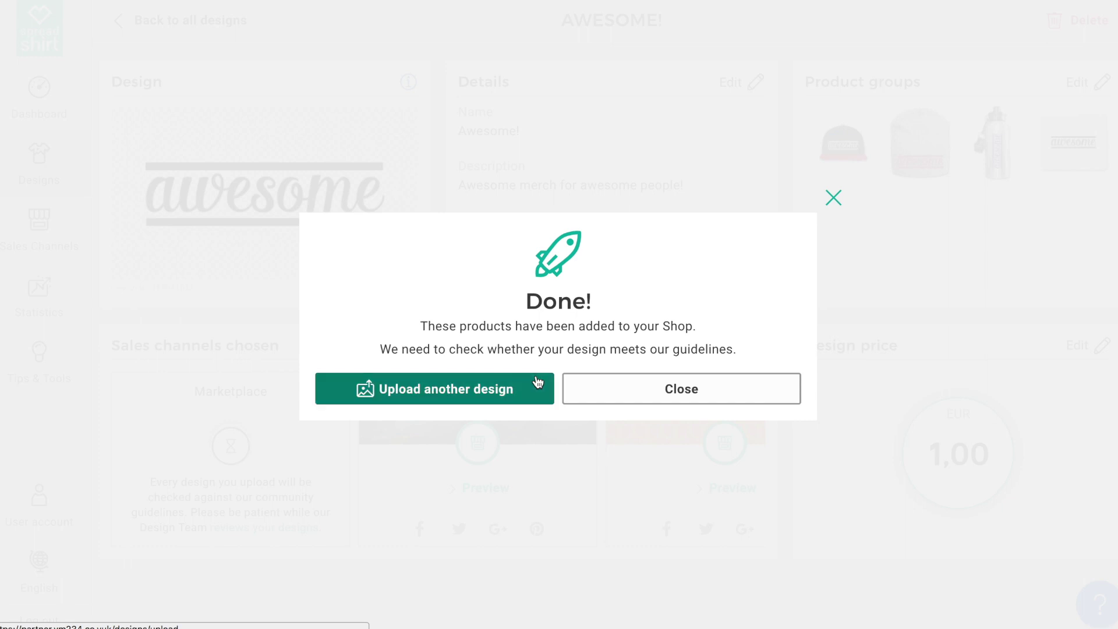